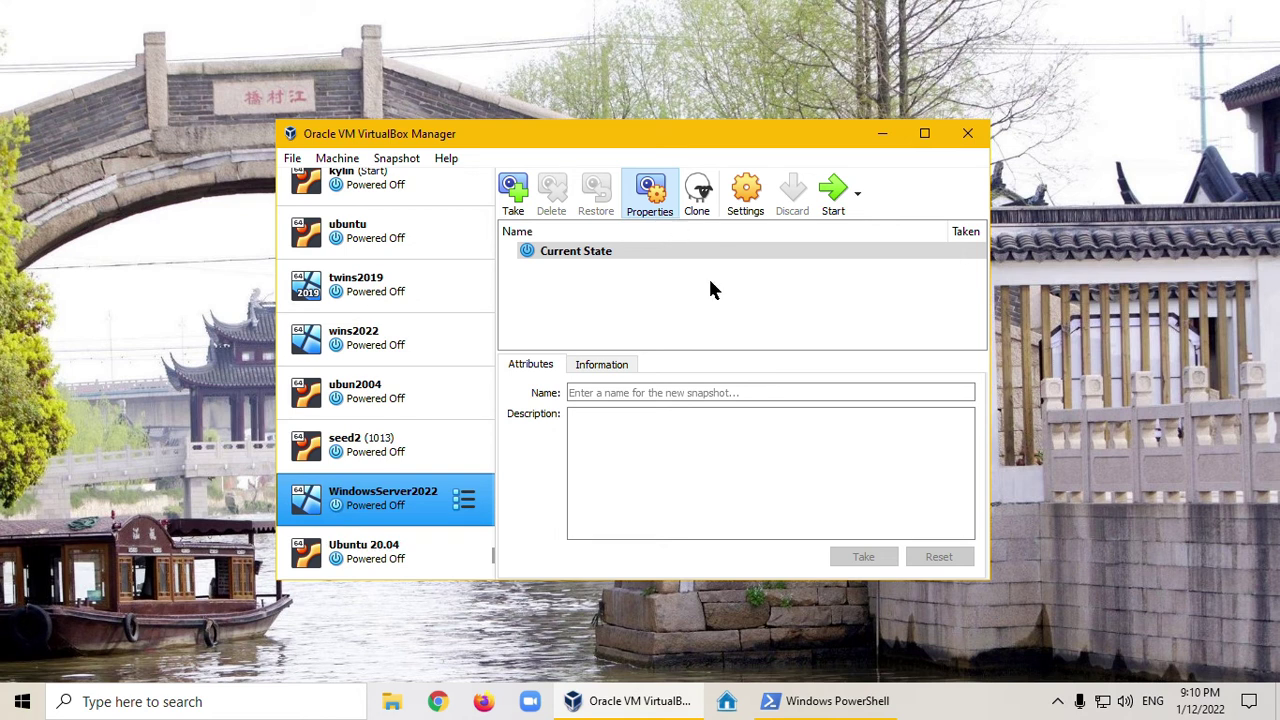
Step: Start adding a shared folder to the WindowsServer2022 machine's settings, choosing R:\Temp as its folder path
{"action": "left_click", "coordinate": [748, 194]}
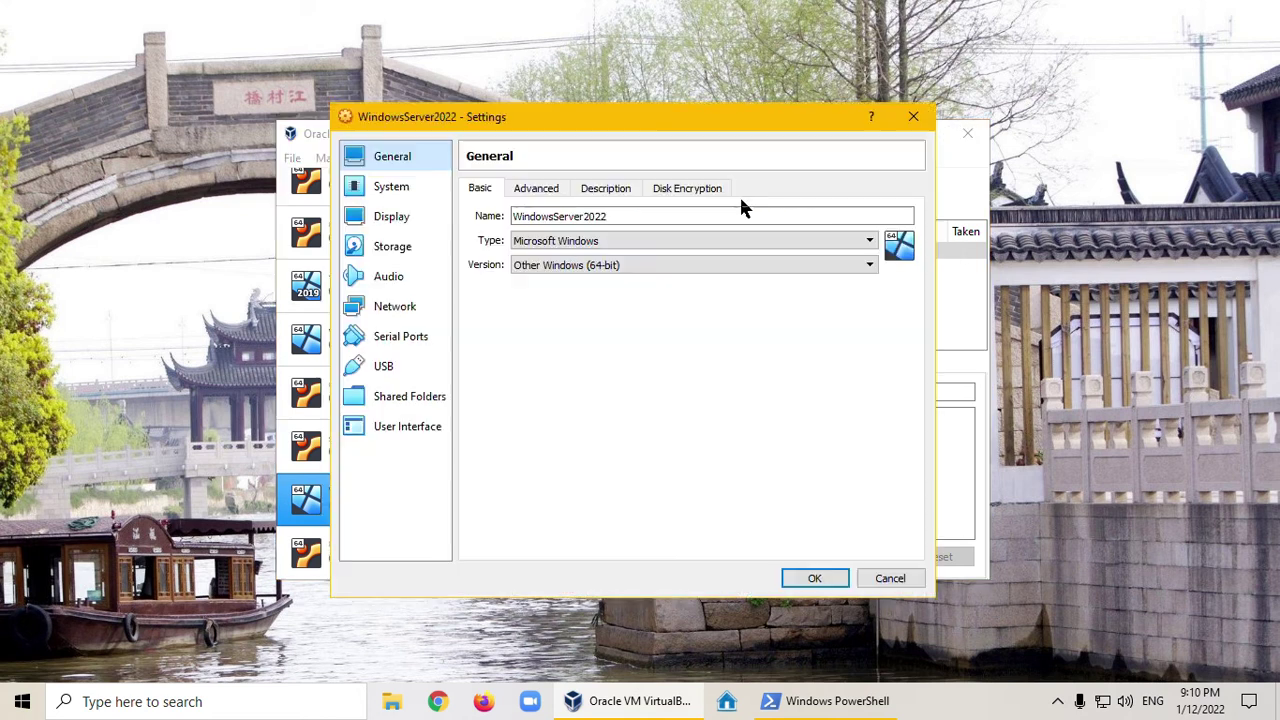
{"action": "left_click", "coordinate": [420, 397]}
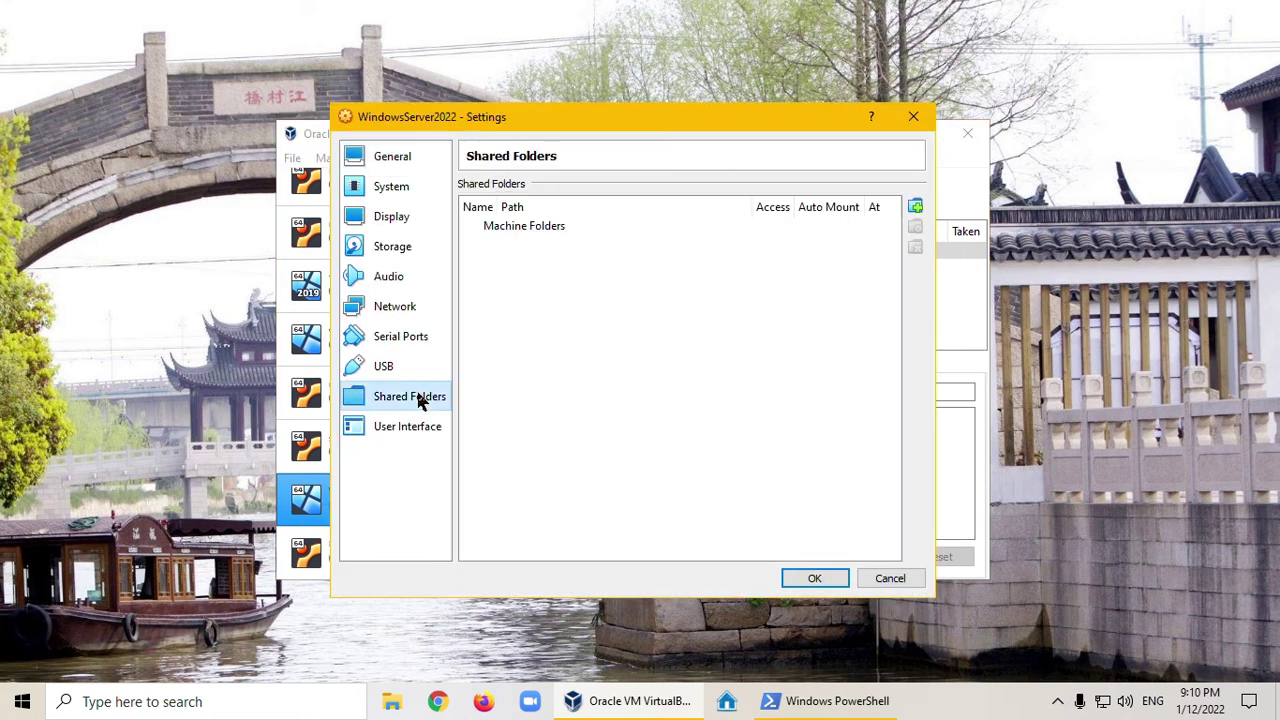
{"action": "left_click", "coordinate": [916, 207]}
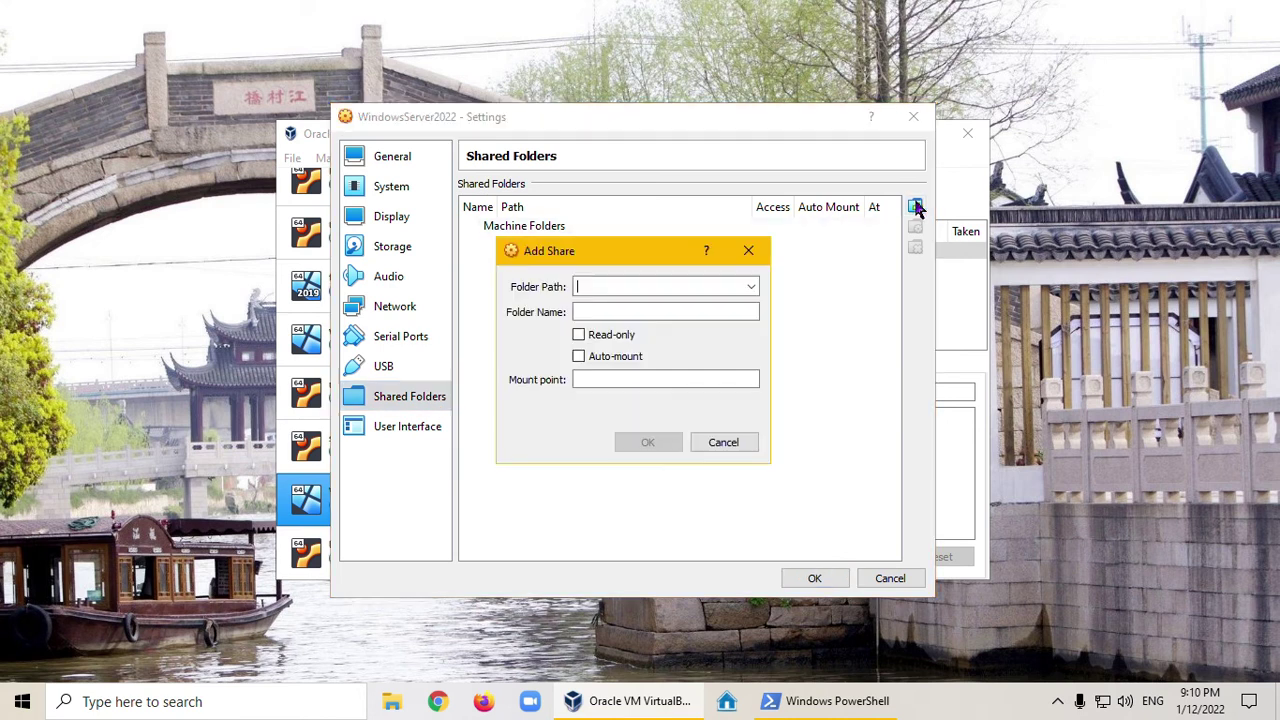
{"action": "left_click", "coordinate": [752, 288]}
{"action": "left_click", "coordinate": [700, 320]}
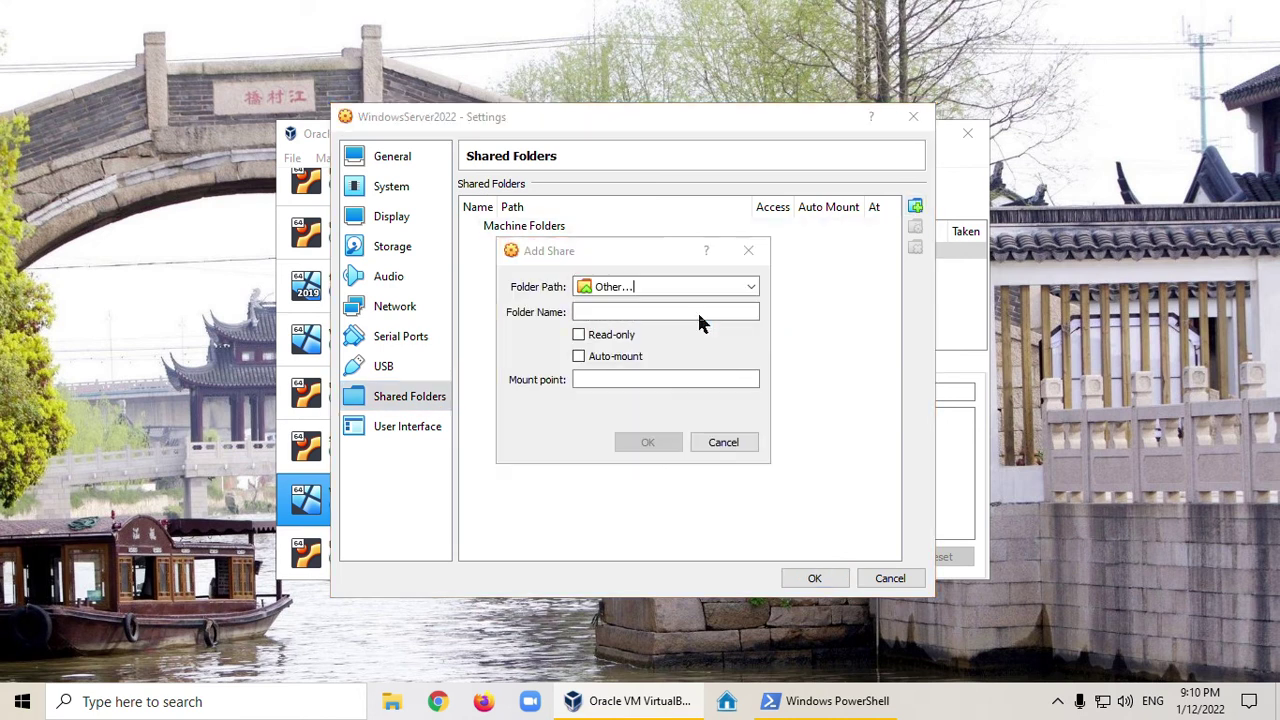
{"action": "scroll", "coordinate": [465, 533], "scroll_direction": "down", "scroll_amount": 2}
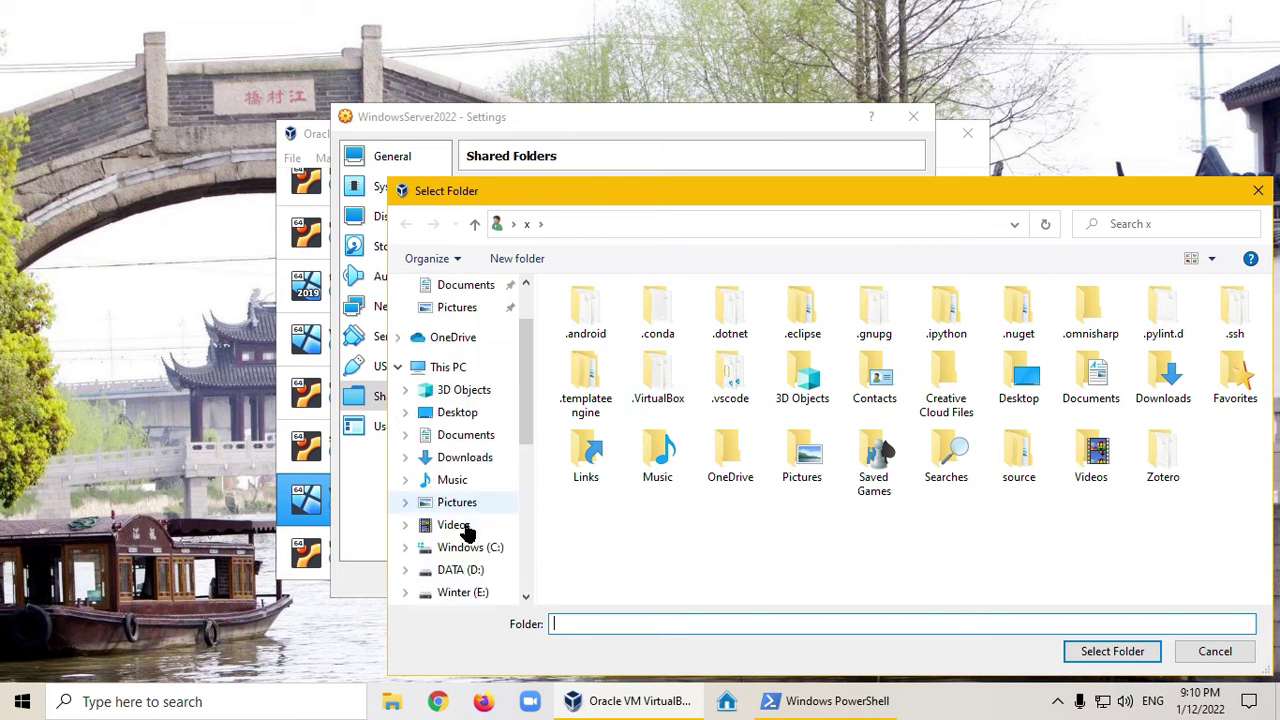
{"action": "scroll", "coordinate": [466, 533], "scroll_direction": "down", "scroll_amount": 3}
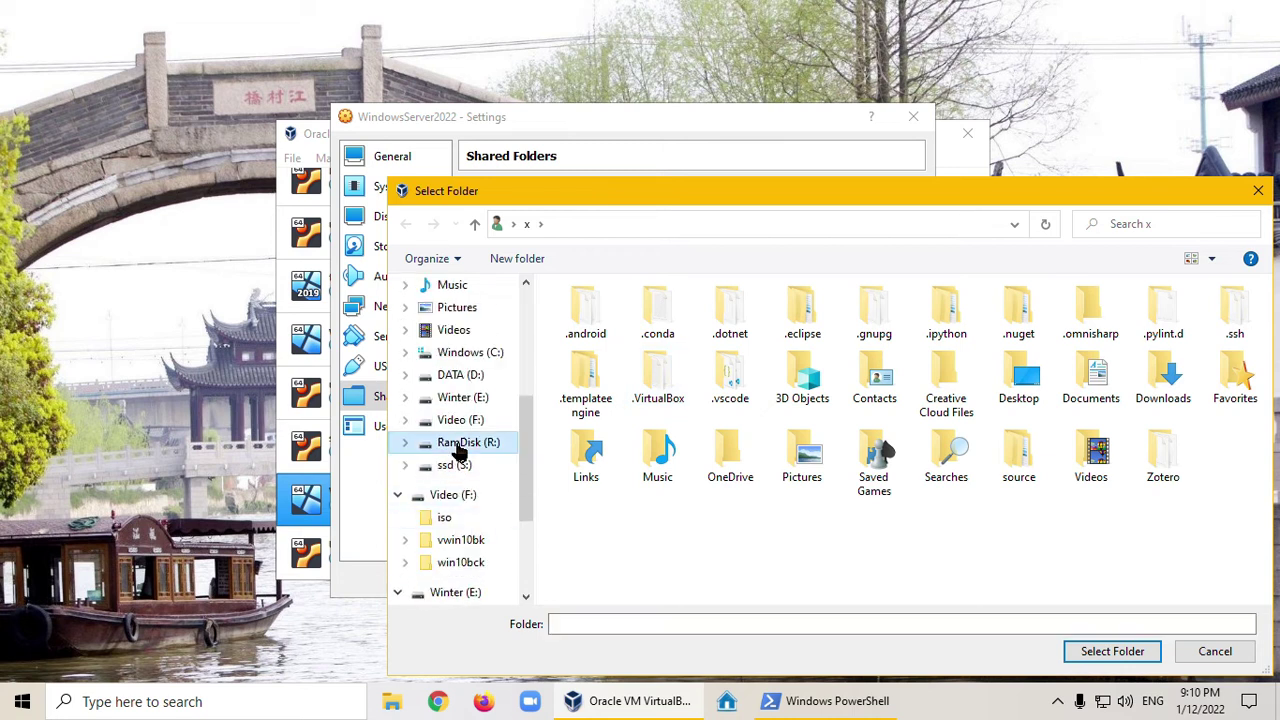
{"action": "left_click", "coordinate": [459, 451]}
{"action": "double_click", "coordinate": [595, 332]}
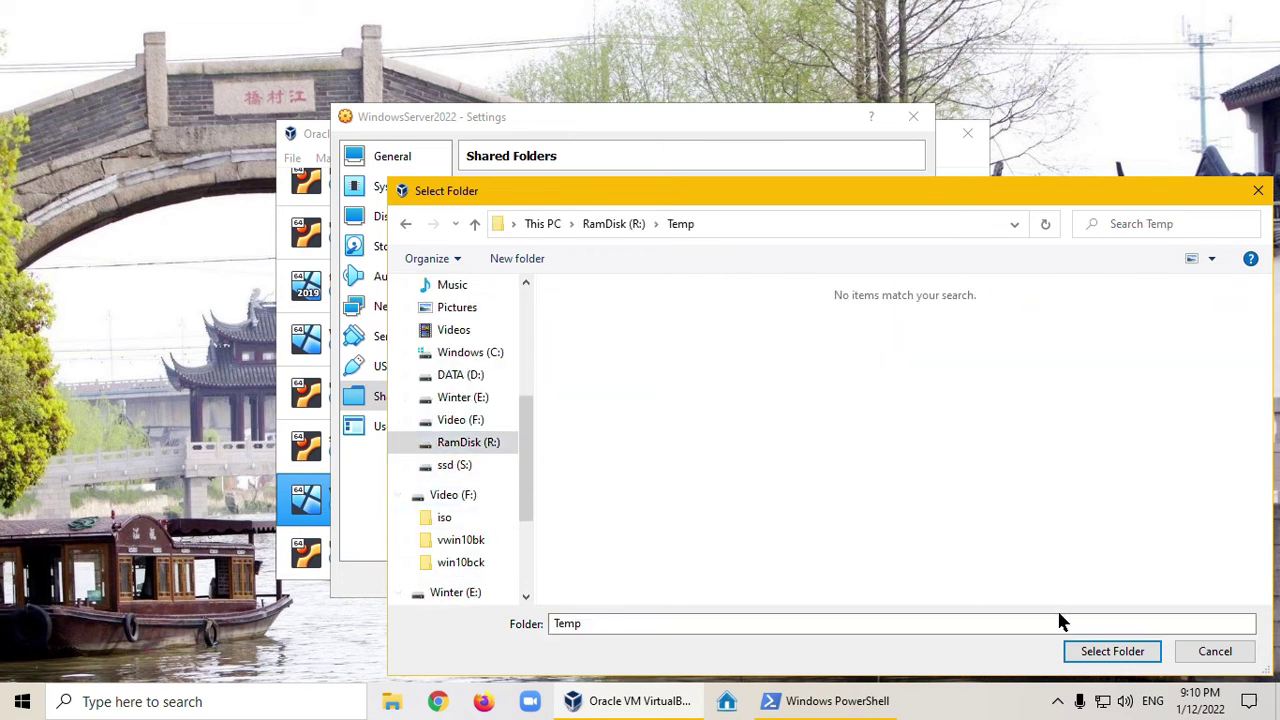
{"action": "left_click", "coordinate": [1112, 651]}
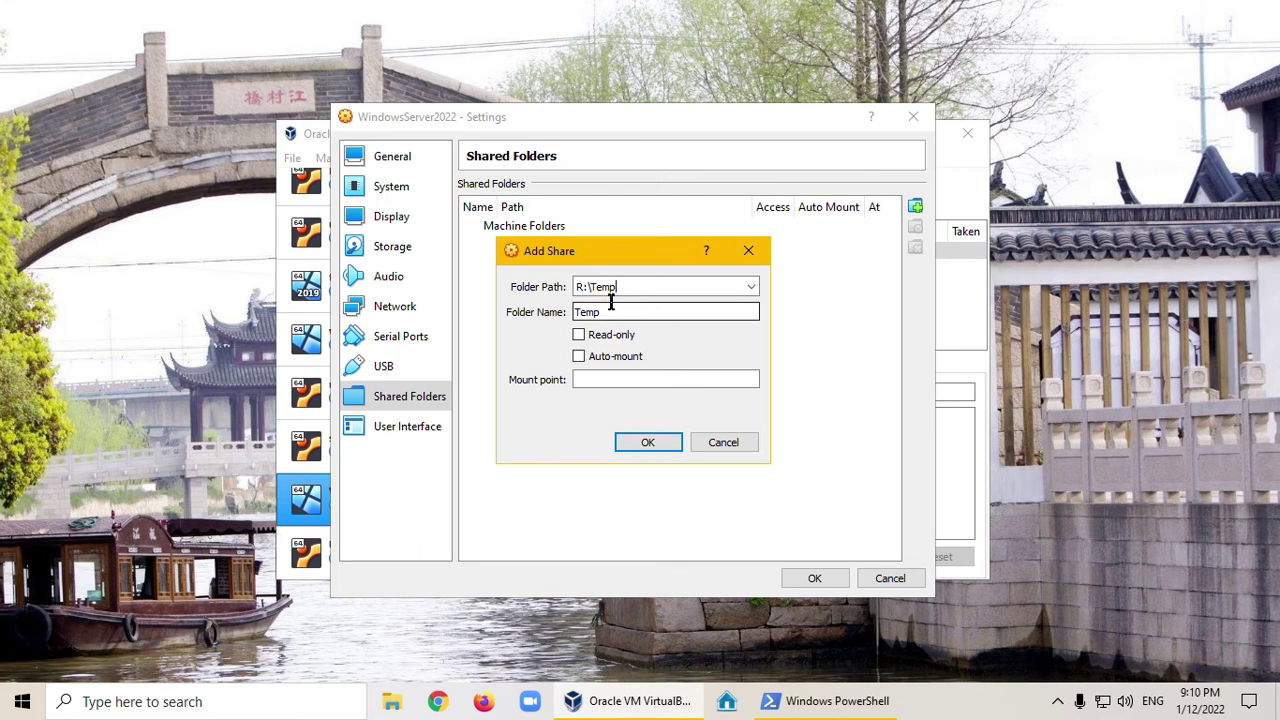
Step: Enable auto-mount for the Temp share, leave its mount point empty, and save the machine settings
{"action": "left_click", "coordinate": [578, 358]}
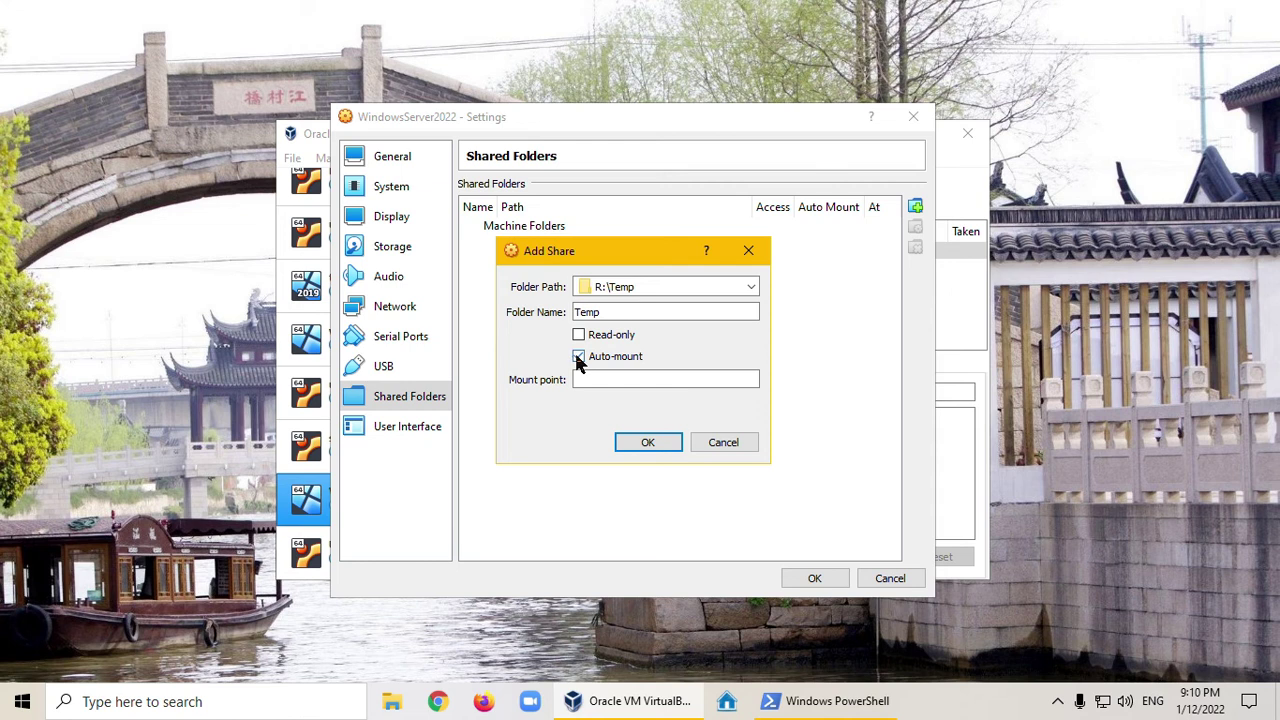
{"action": "left_click", "coordinate": [639, 447]}
{"action": "left_click", "coordinate": [590, 379]}
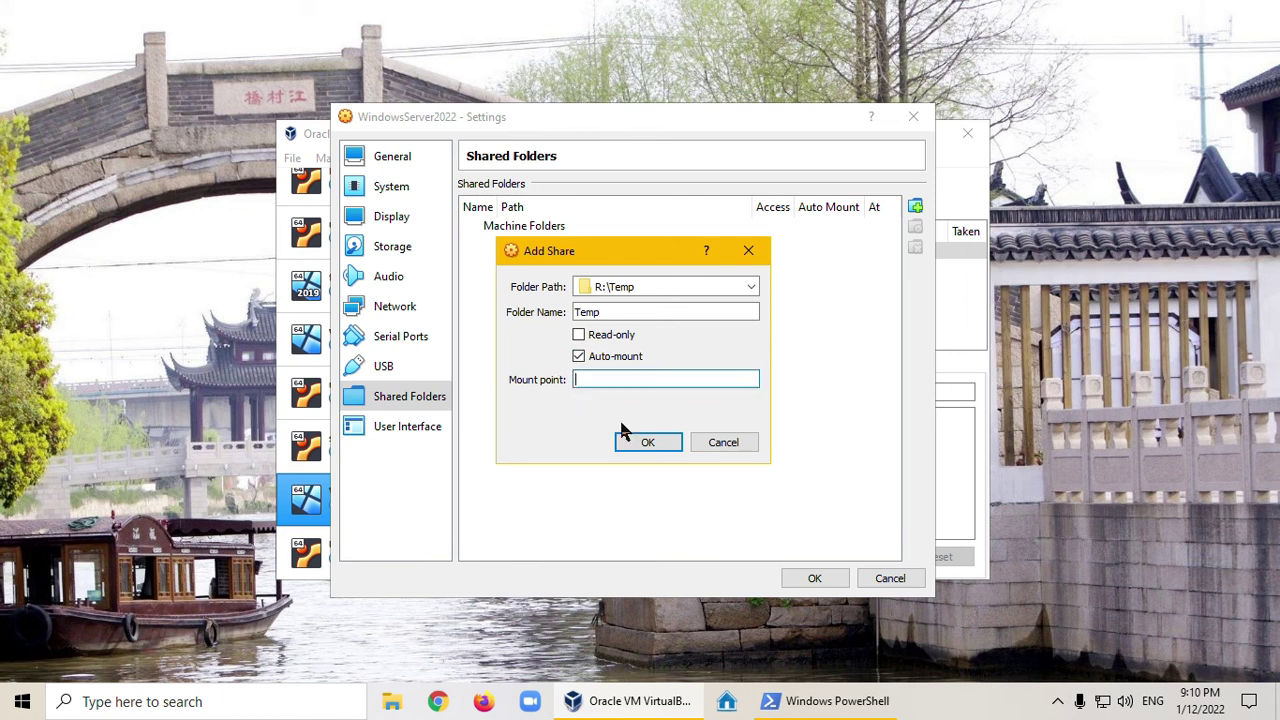
{"action": "left_click", "coordinate": [645, 450]}
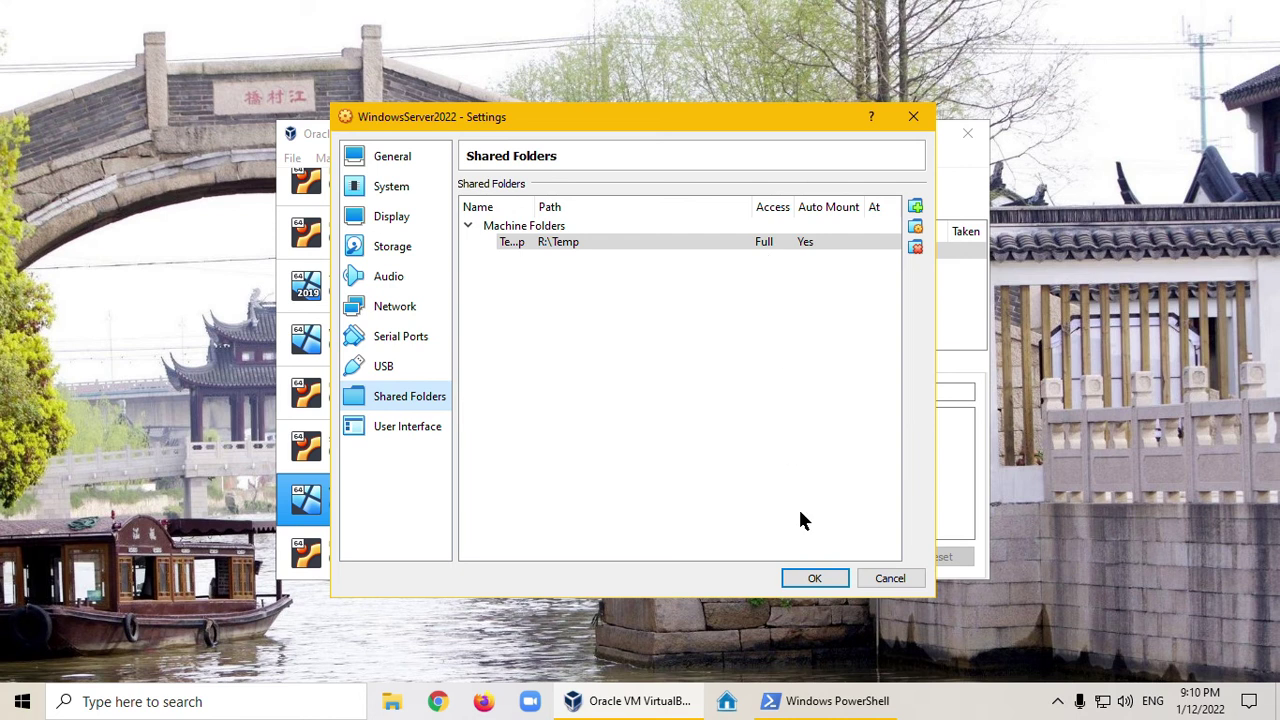
{"action": "left_click", "coordinate": [813, 578]}
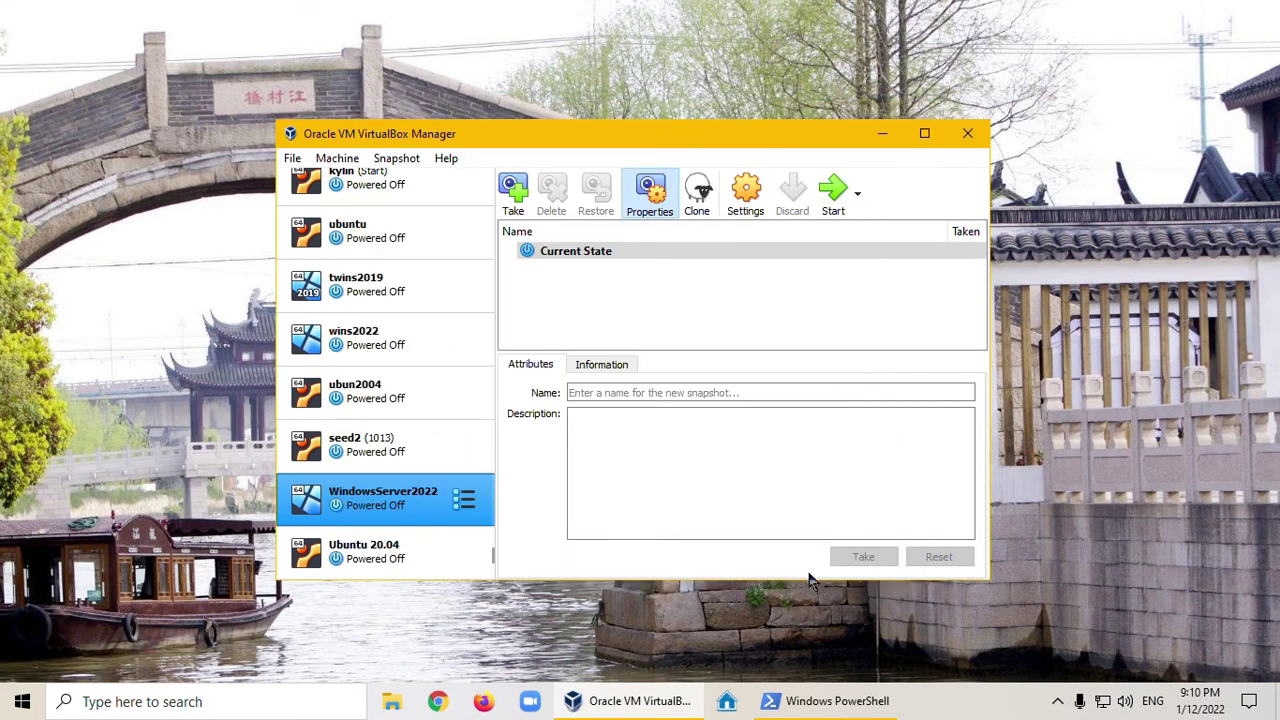
Step: Start the WindowsServer2022 virtual machine and sign in as Administrator with the account password
{"action": "left_click", "coordinate": [833, 195]}
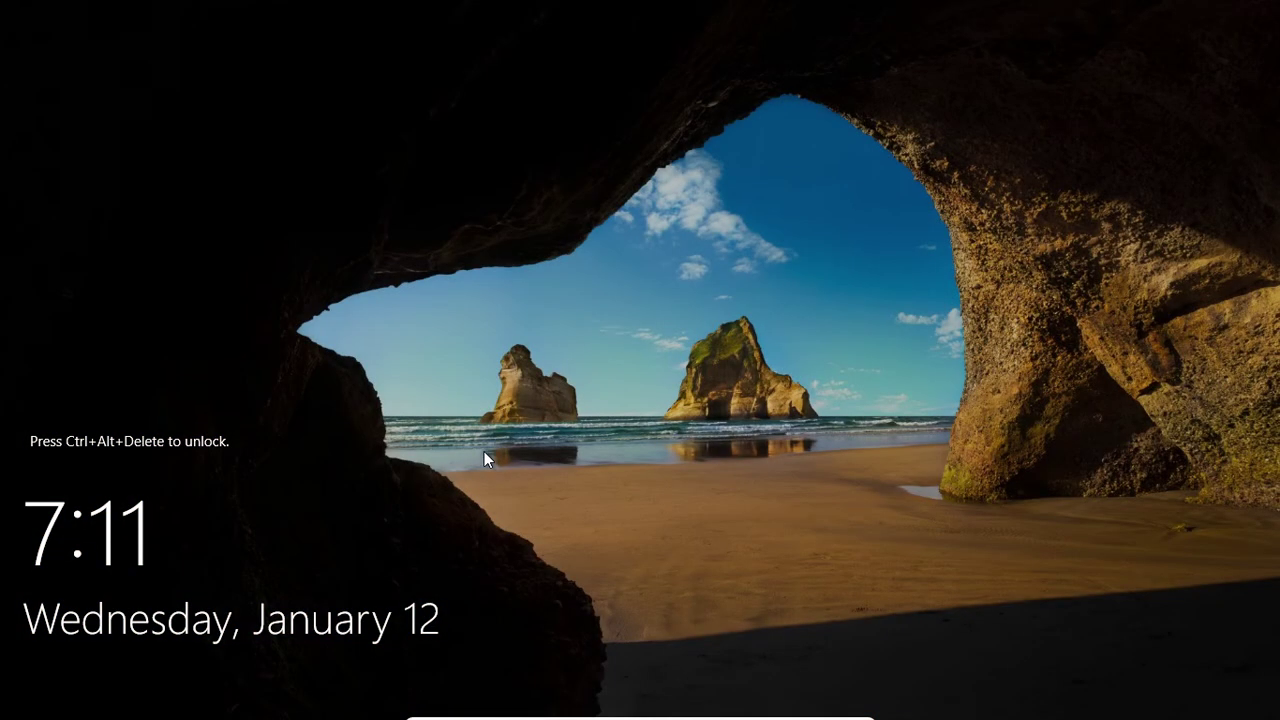
{"action": "key", "text": "ctrl+alt+Delete"}
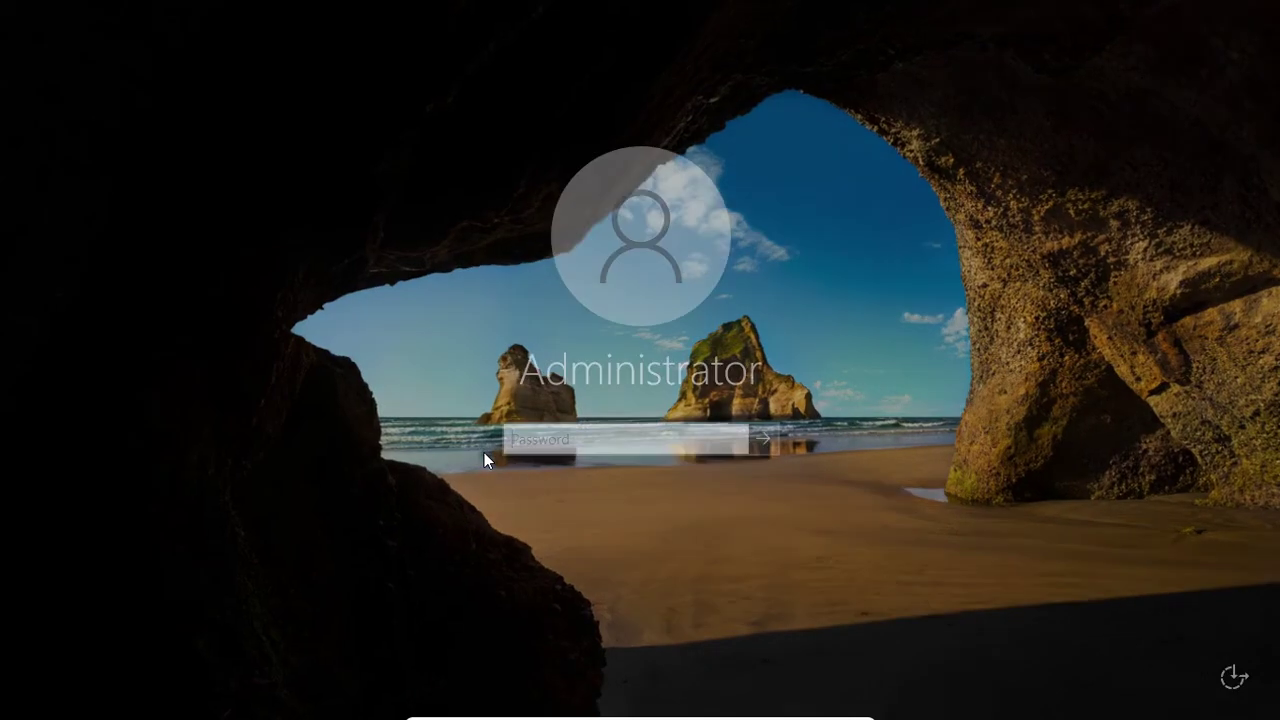
{"action": "type", "text": "•••••"}
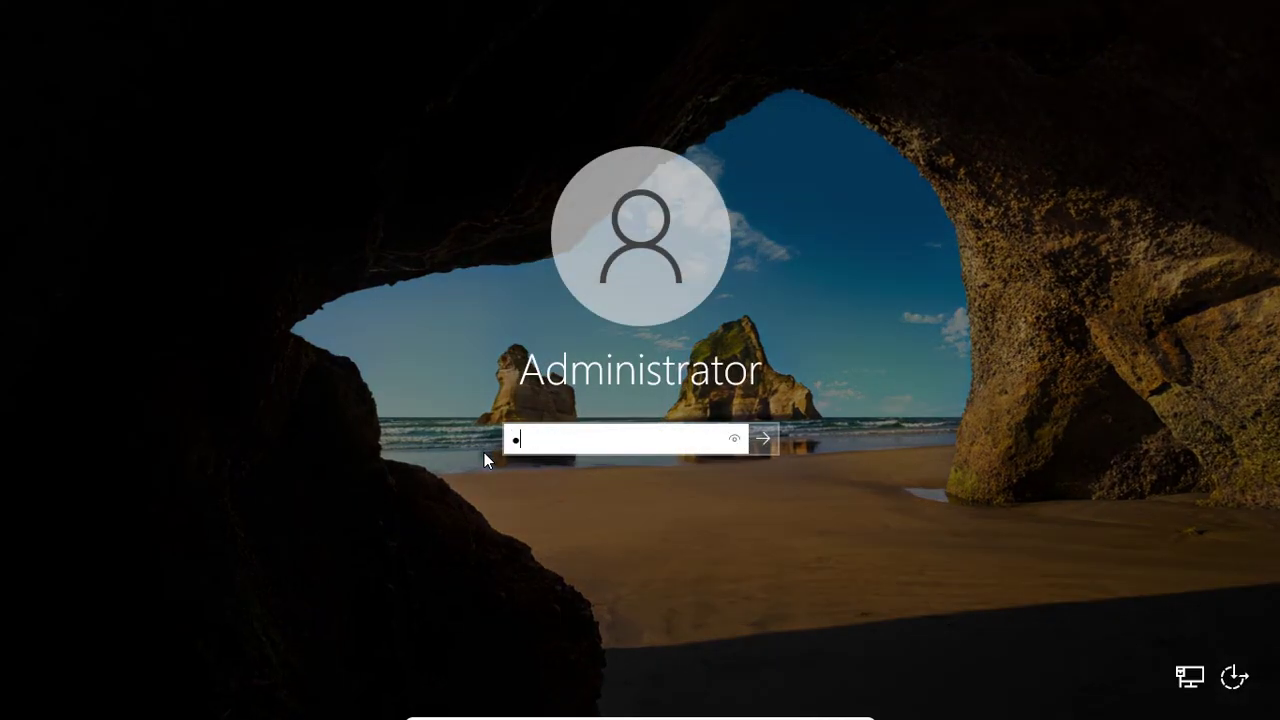
{"action": "type", "text": "•••••••••"}
{"action": "key", "text": "Return"}
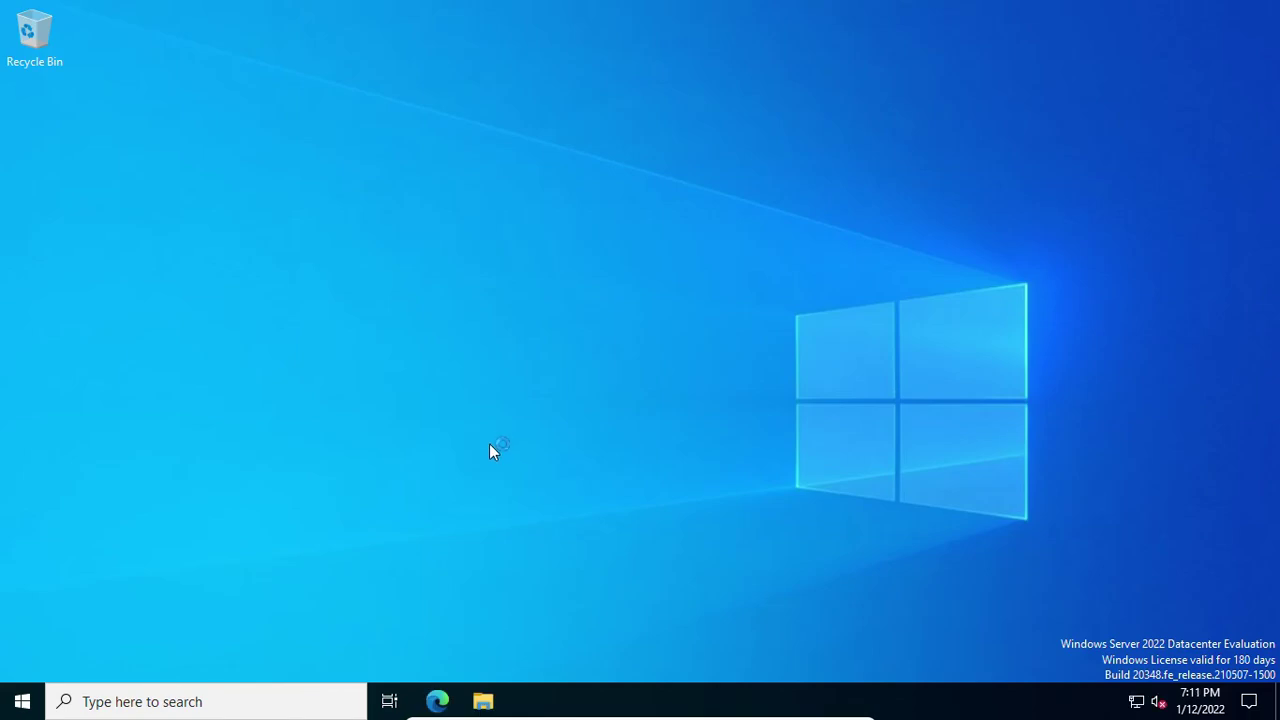
Step: In the guest's File Explorer, create a text document named fromguest on the shared Temp (Z:) drive
{"action": "left_click", "coordinate": [483, 703]}
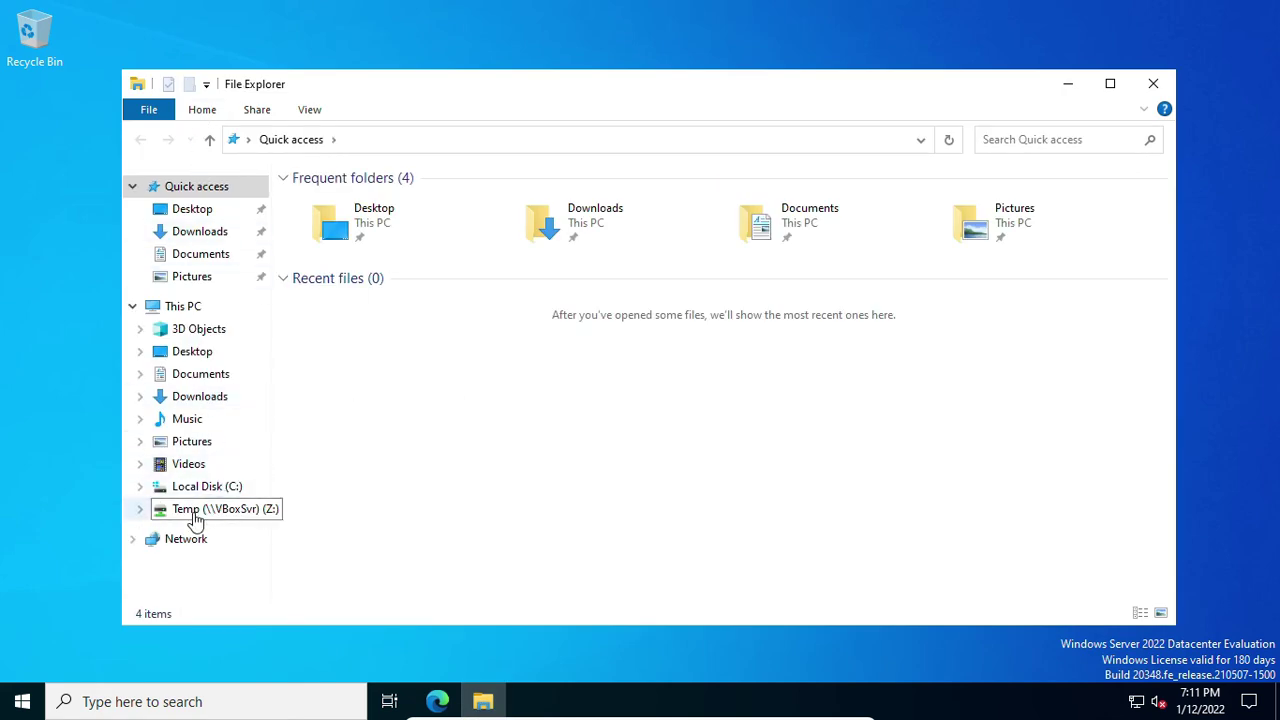
{"action": "left_click", "coordinate": [195, 512]}
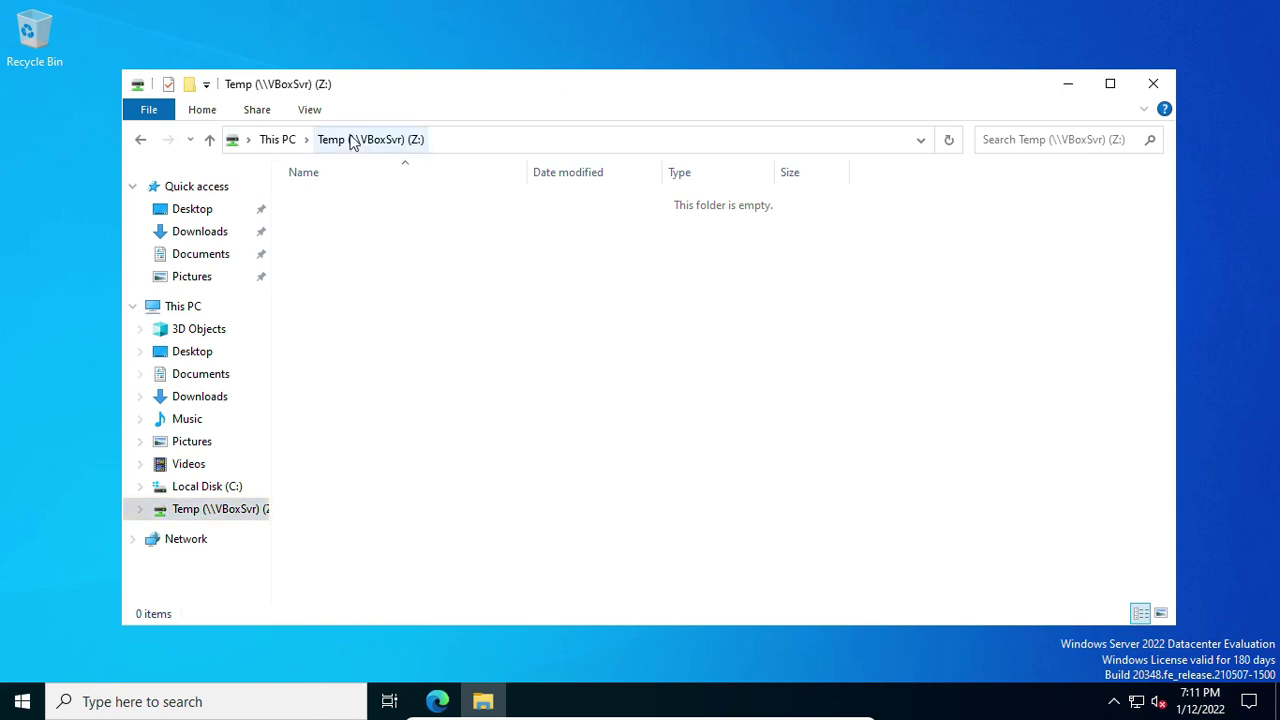
{"action": "right_click", "coordinate": [466, 326]}
{"action": "mouse_move", "coordinate": [600, 506]}
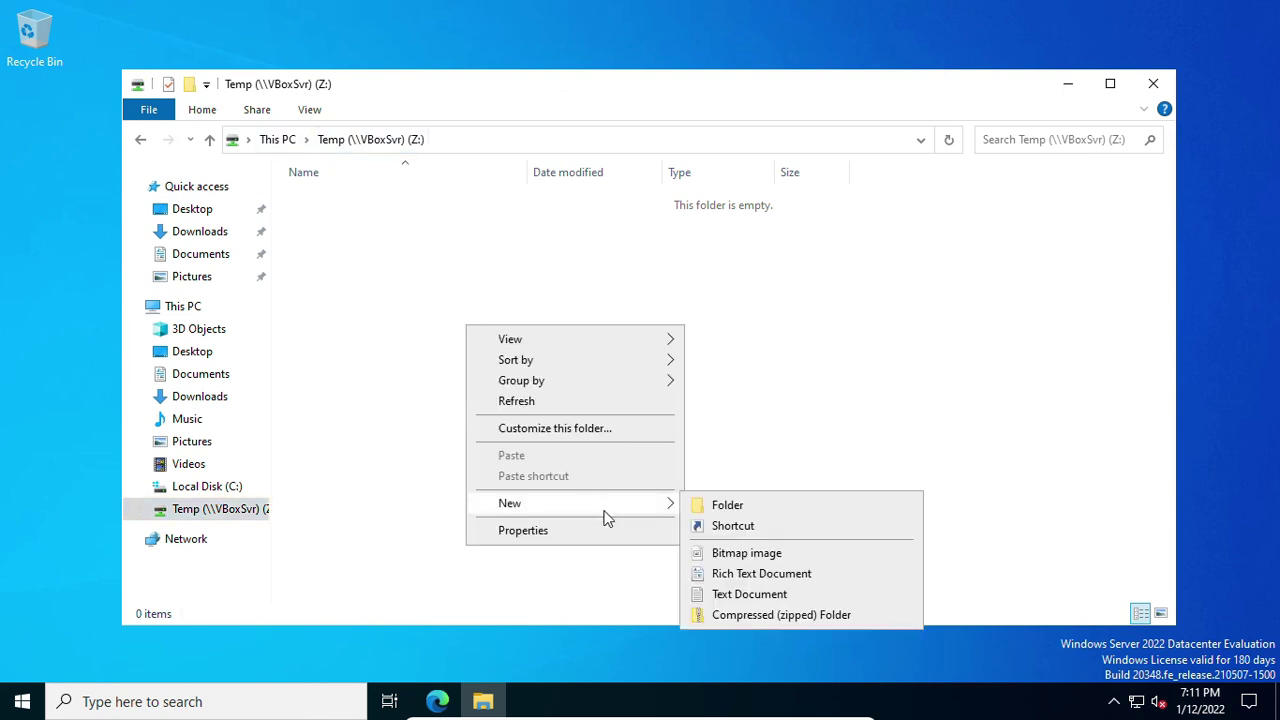
{"action": "left_click", "coordinate": [770, 598]}
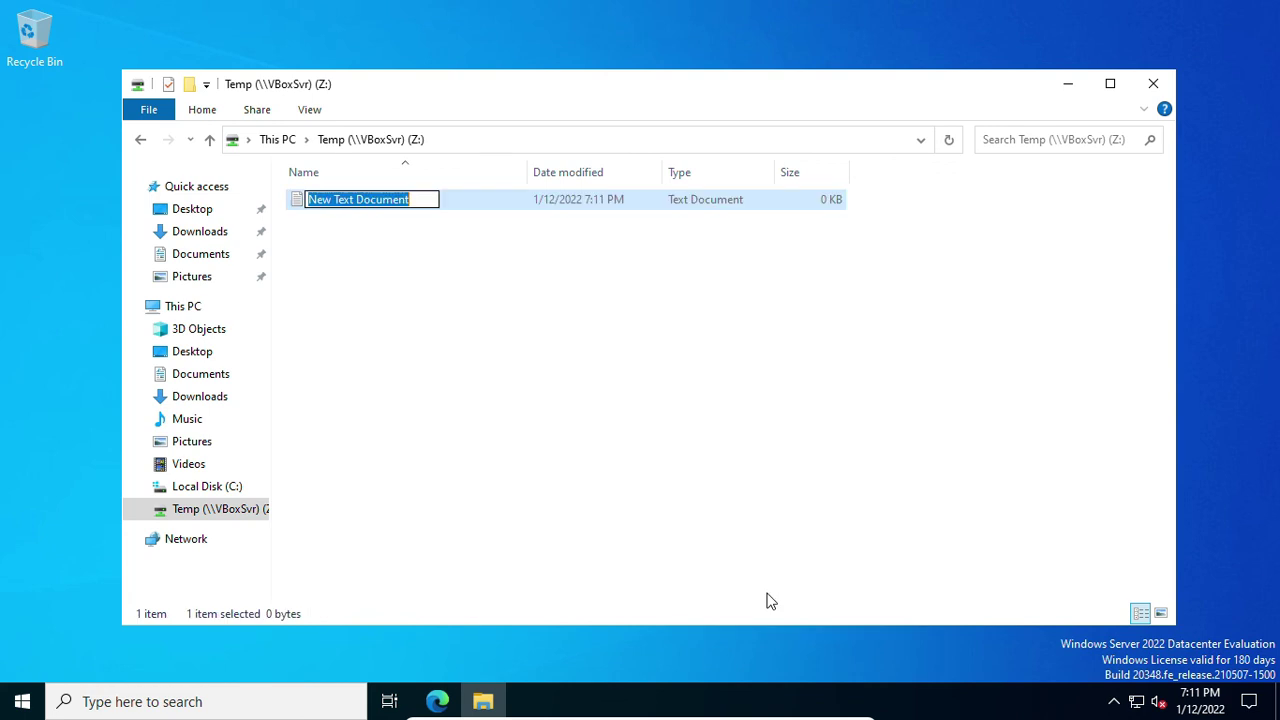
{"action": "type", "text": "fromgus"}
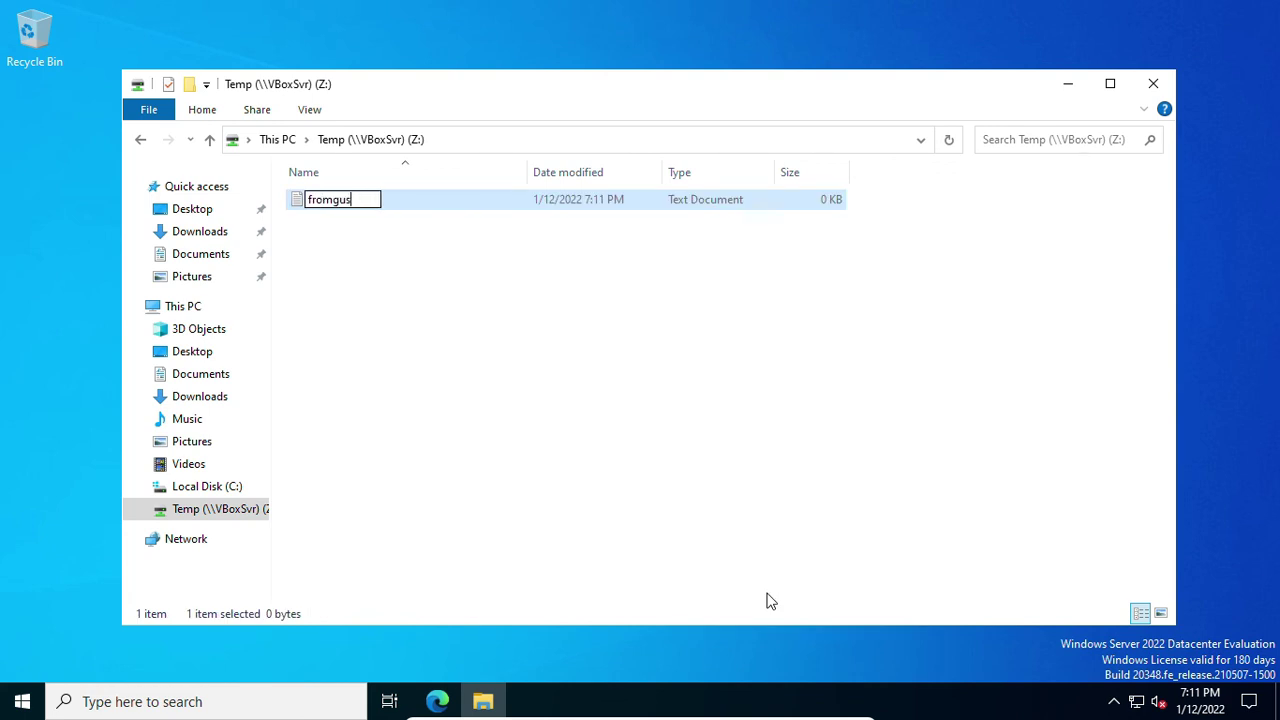
{"action": "key", "text": "BackSpace"}
{"action": "type", "text": "est"}
{"action": "key", "text": "Return"}
Step: Write "from guest windows server 2022" in the fromguest document, then save and close it
{"action": "key", "text": "Return"}
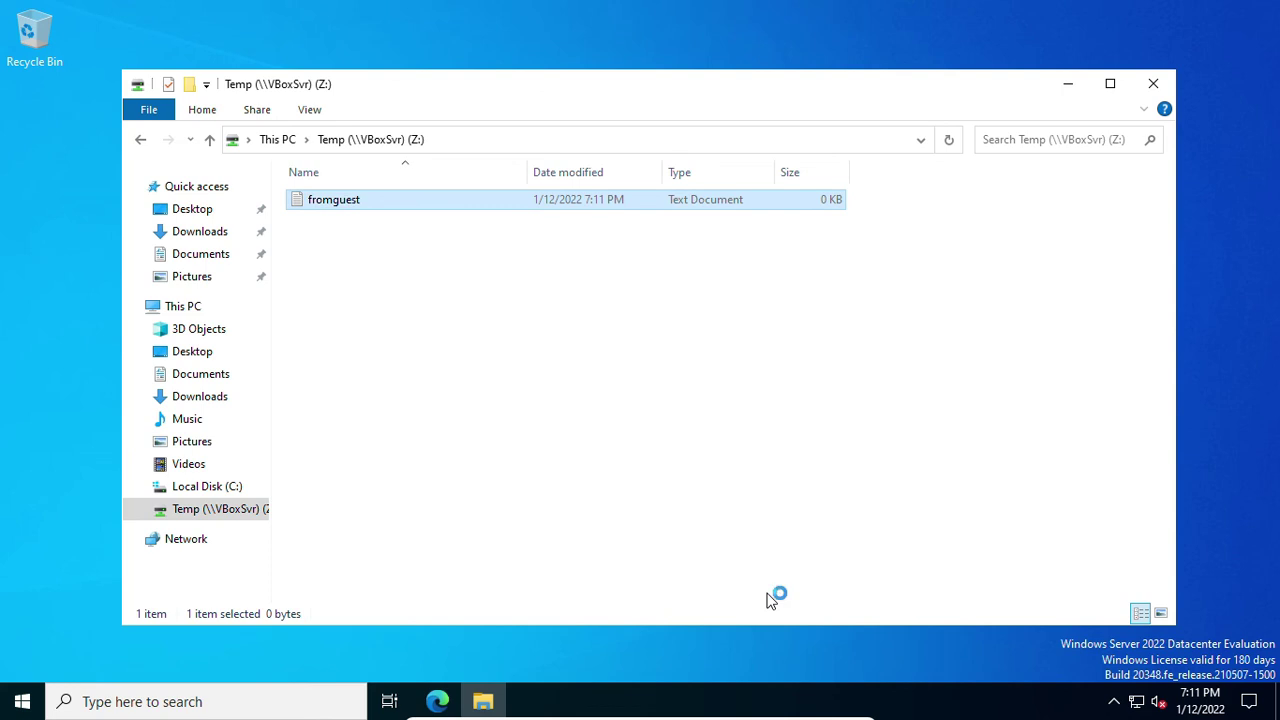
{"action": "type", "text": "from gust"}
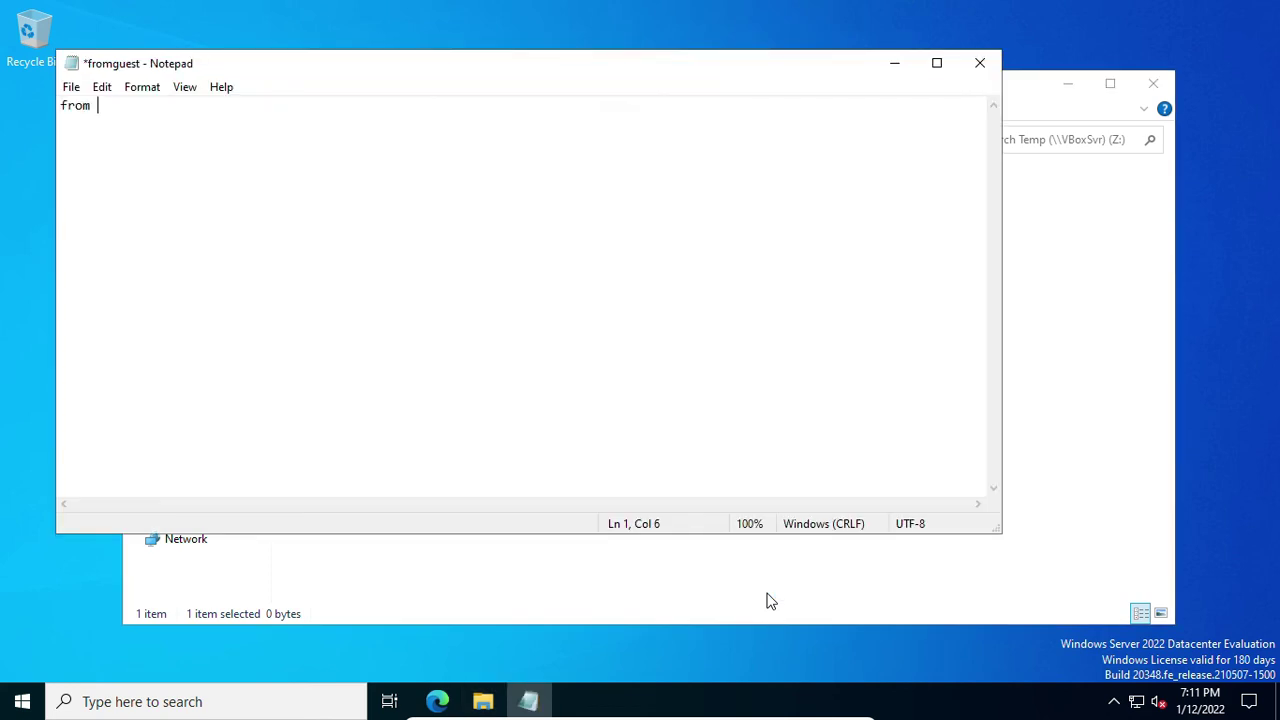
{"action": "key", "text": "BackSpace"}
{"action": "key", "text": "BackSpace"}
{"action": "type", "text": "est windows server "}
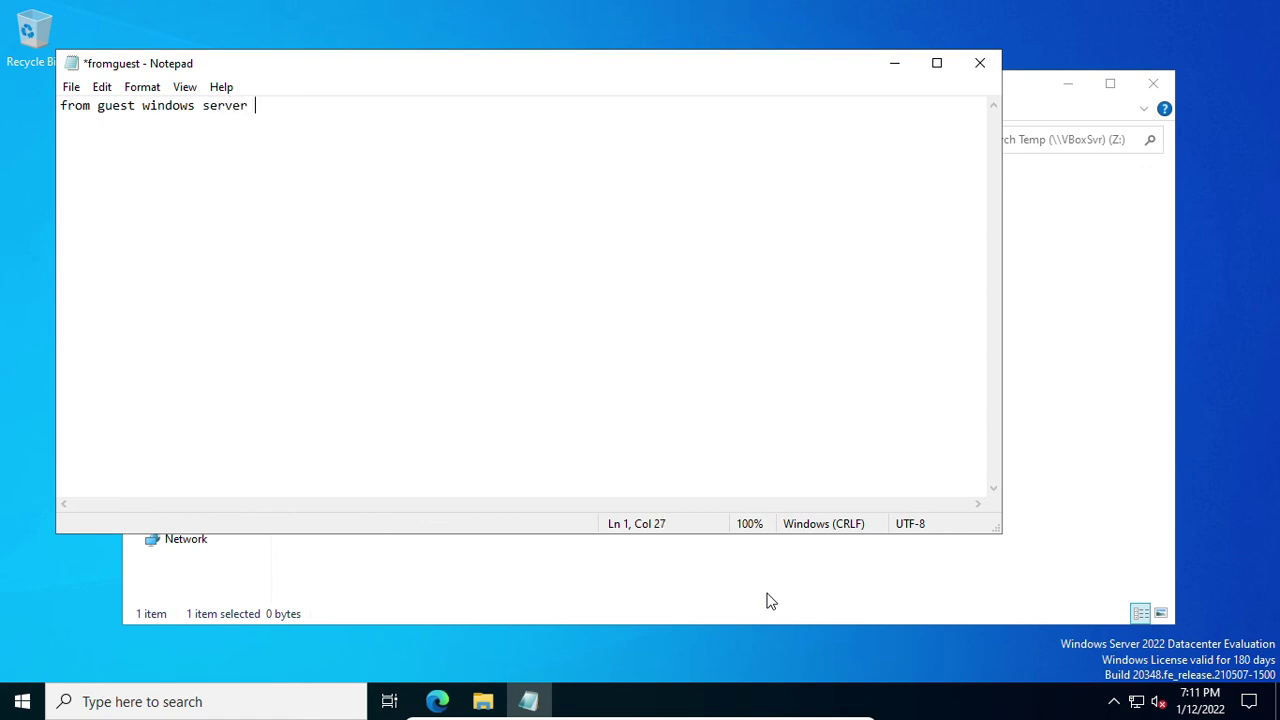
{"action": "type", "text": "2022"}
{"action": "key", "text": "ctrl+s"}
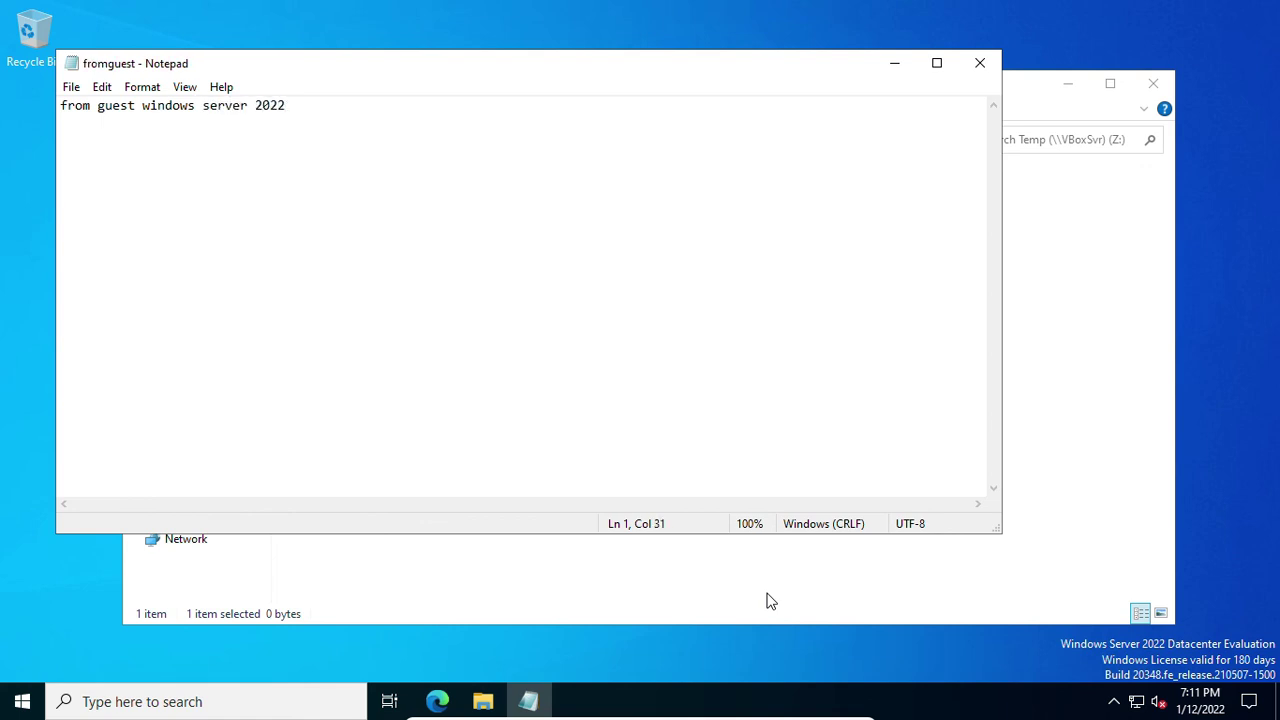
{"action": "left_click", "coordinate": [980, 63]}
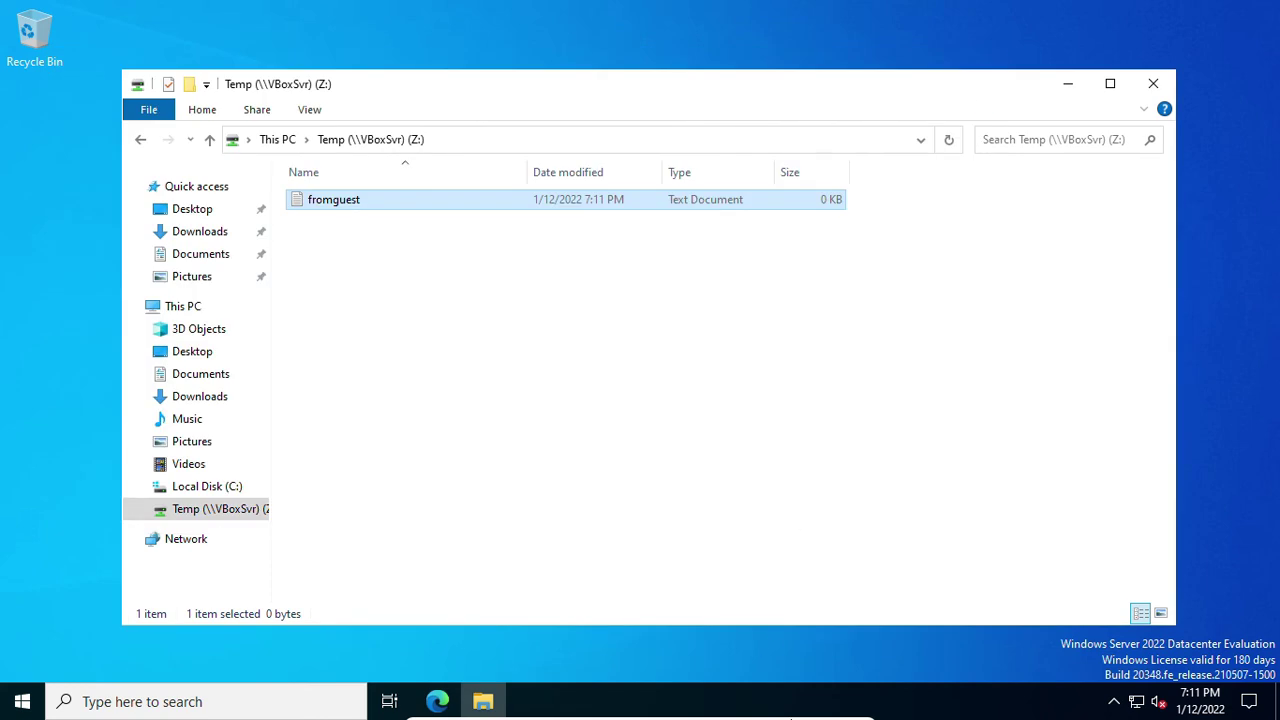
Step: Minimize the virtual machine and check the contents of fromguest.txt in R:\Temp with the host's File Explorer
{"action": "mouse_move", "coordinate": [790, 718]}
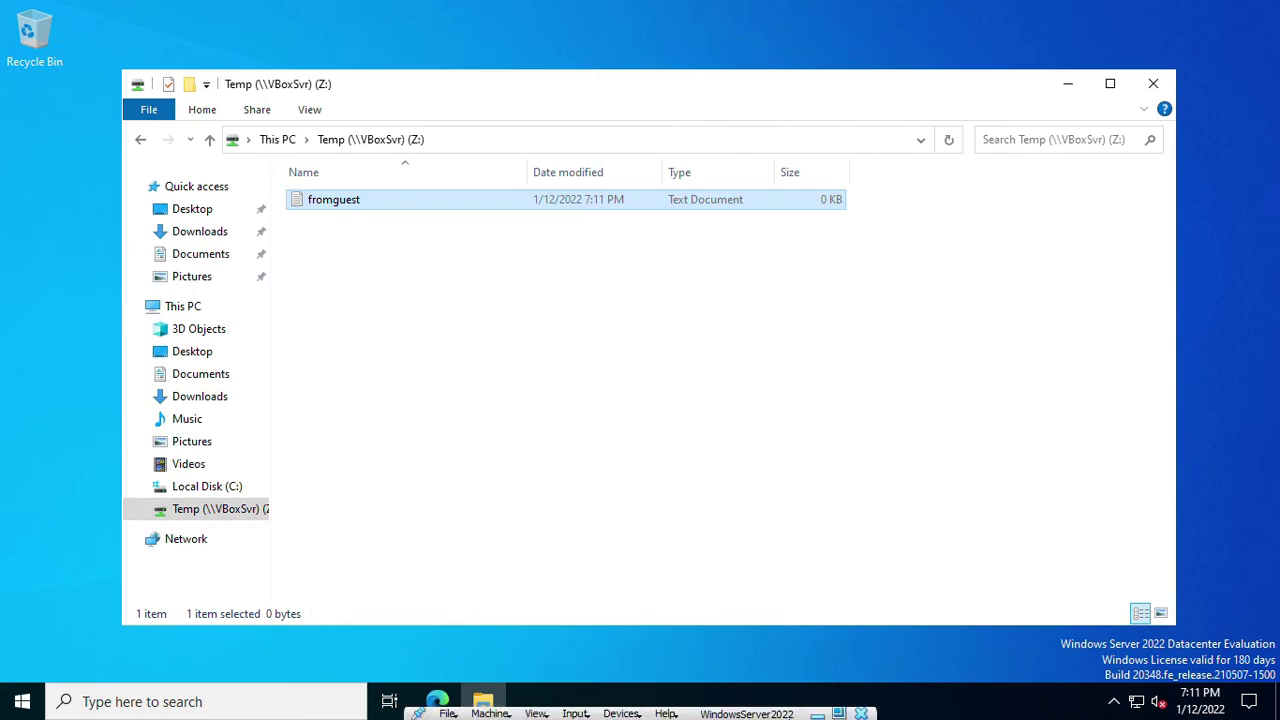
{"action": "left_click", "coordinate": [817, 712]}
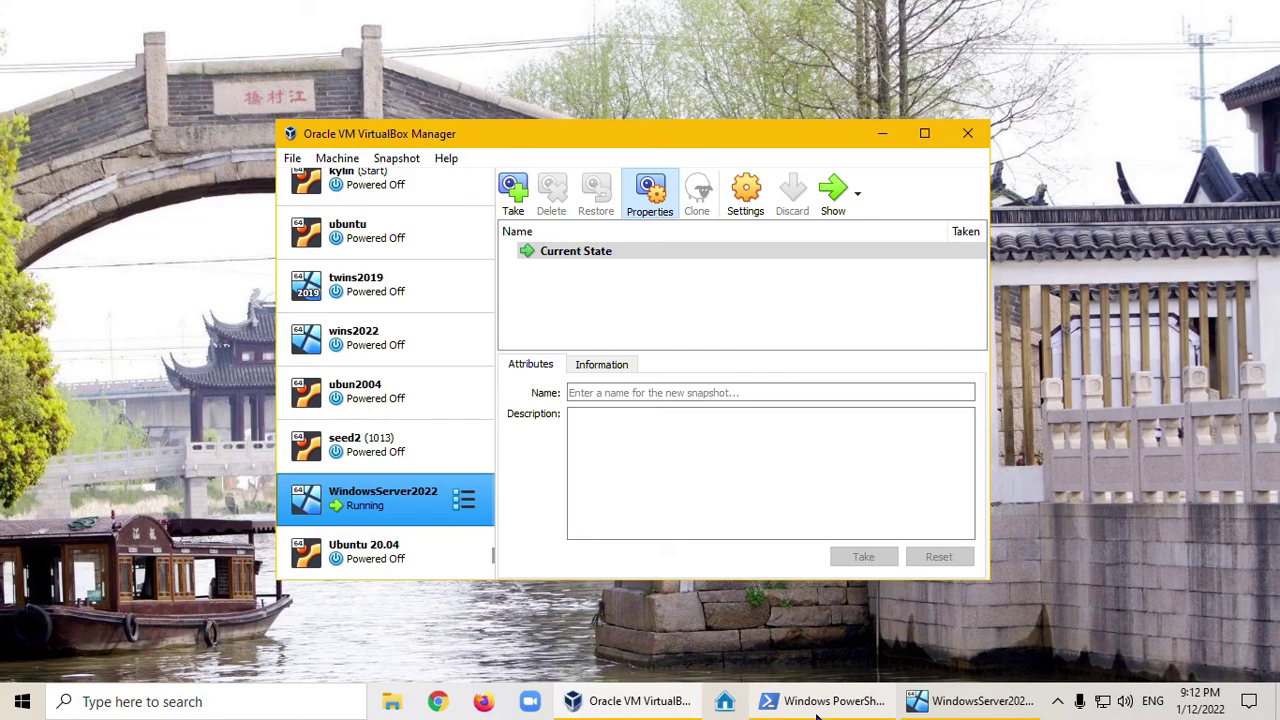
{"action": "left_click", "coordinate": [393, 703]}
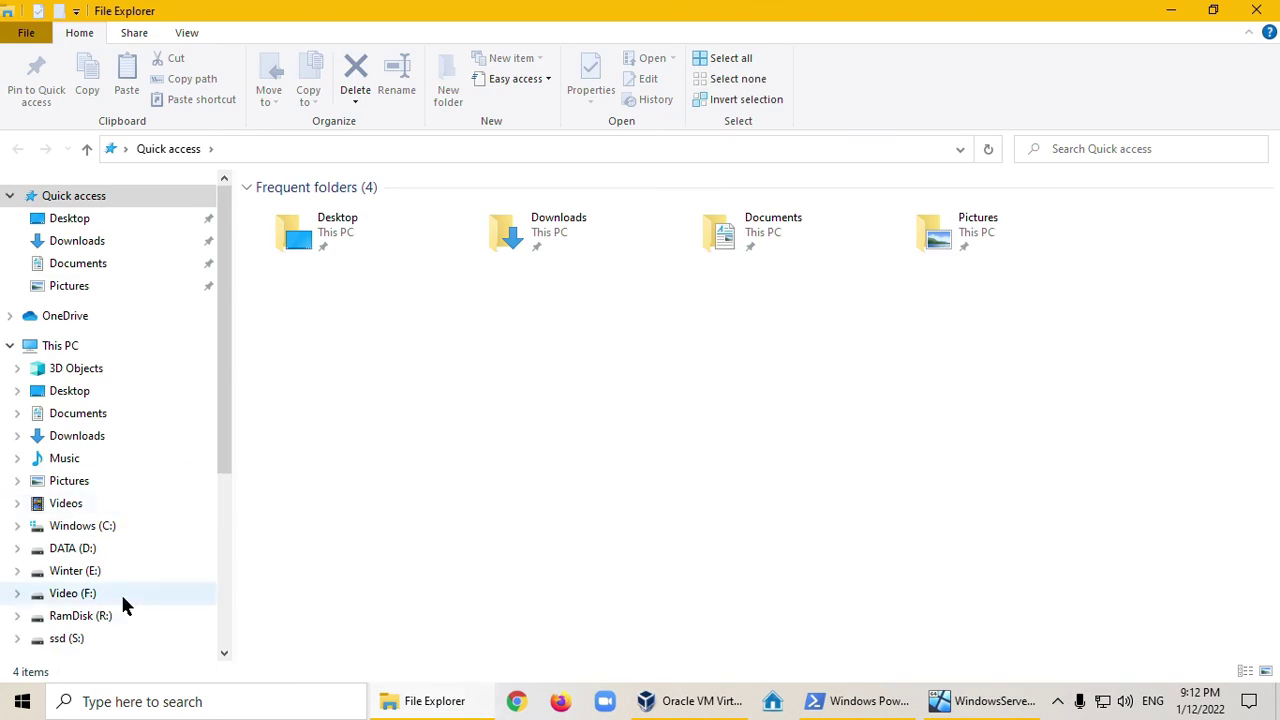
{"action": "left_click", "coordinate": [92, 614]}
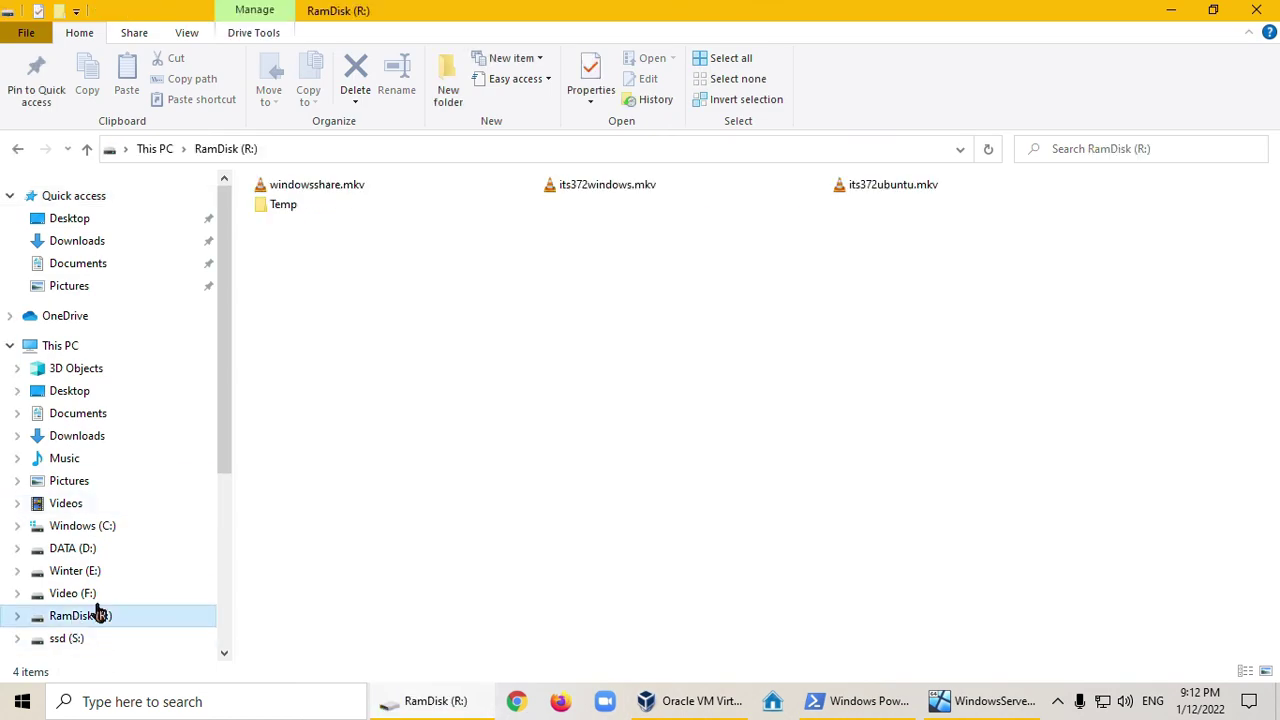
{"action": "double_click", "coordinate": [282, 204]}
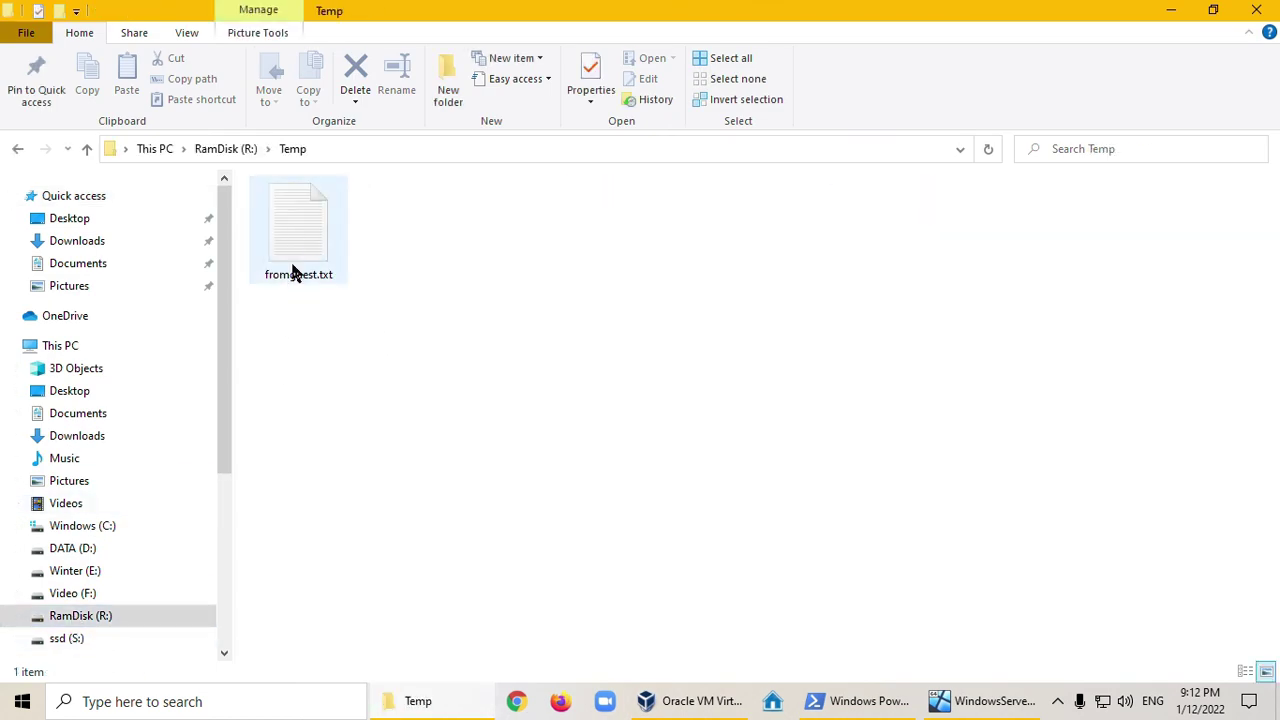
{"action": "double_click", "coordinate": [302, 238]}
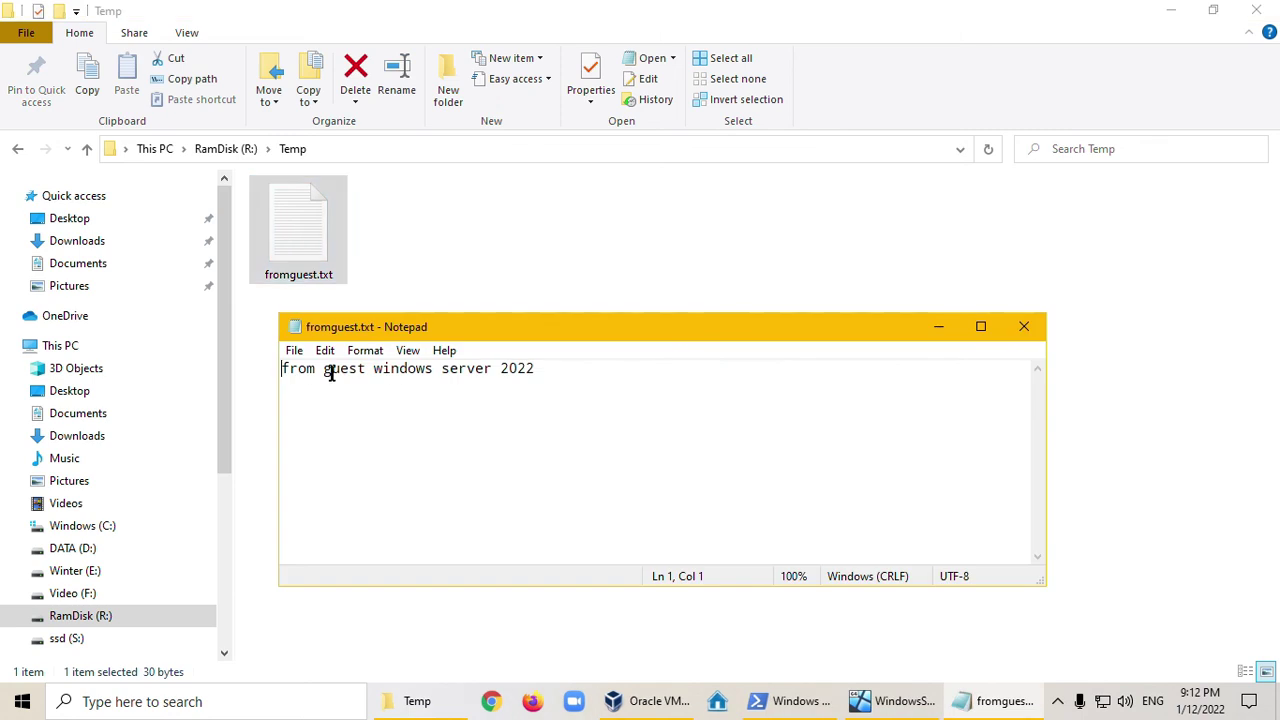
{"action": "left_click", "coordinate": [1023, 326]}
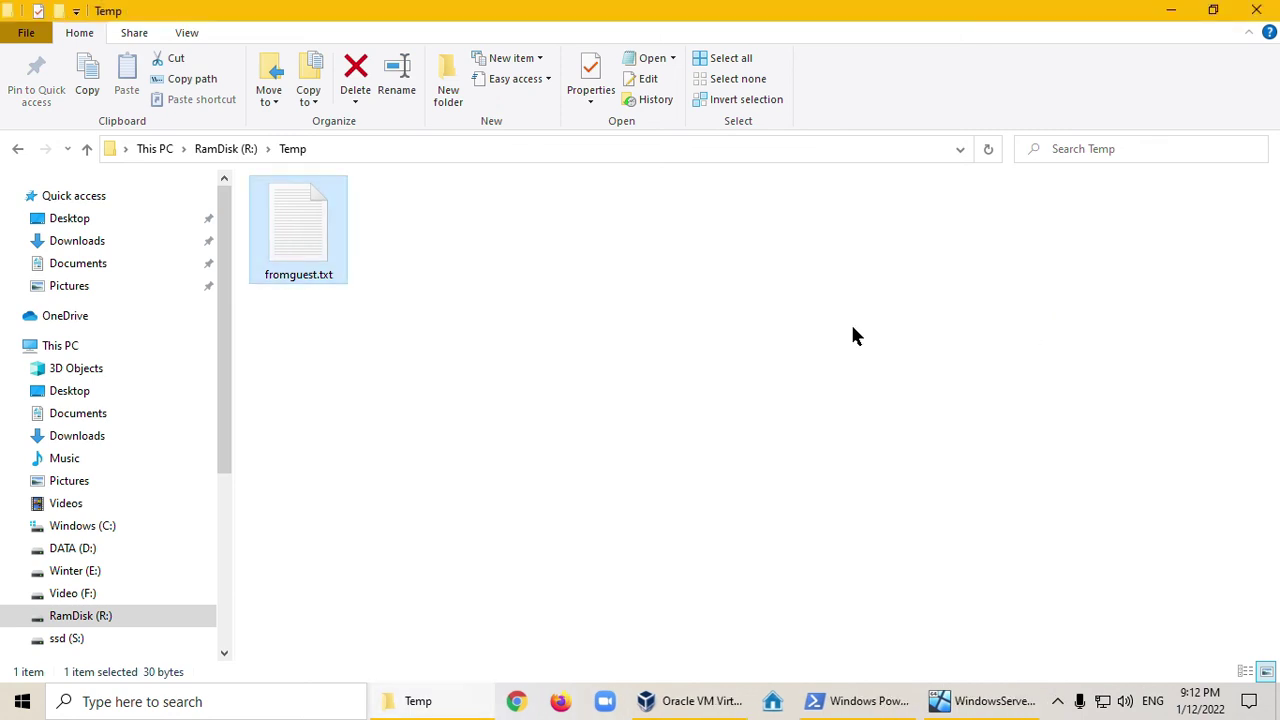
Step: Create a text document named fromhost.txt in the host's R:\Temp folder
{"action": "left_click", "coordinate": [475, 233]}
{"action": "right_click", "coordinate": [475, 232]}
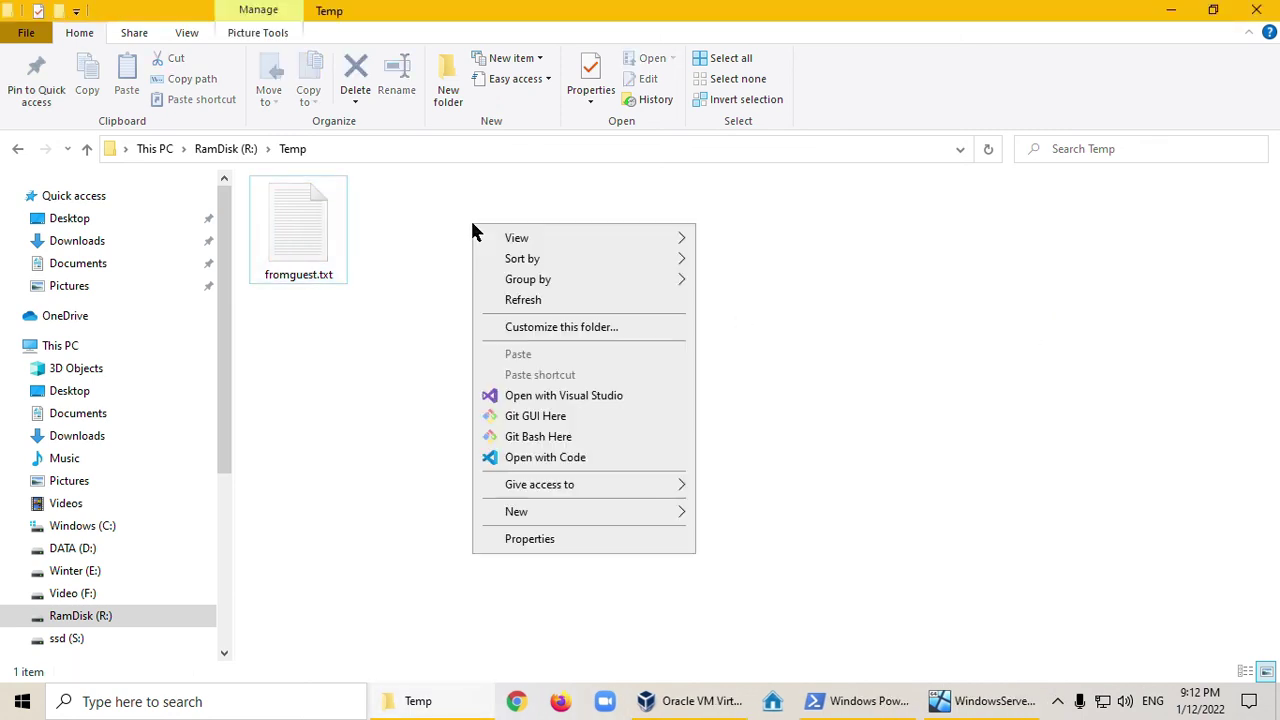
{"action": "mouse_move", "coordinate": [616, 505]}
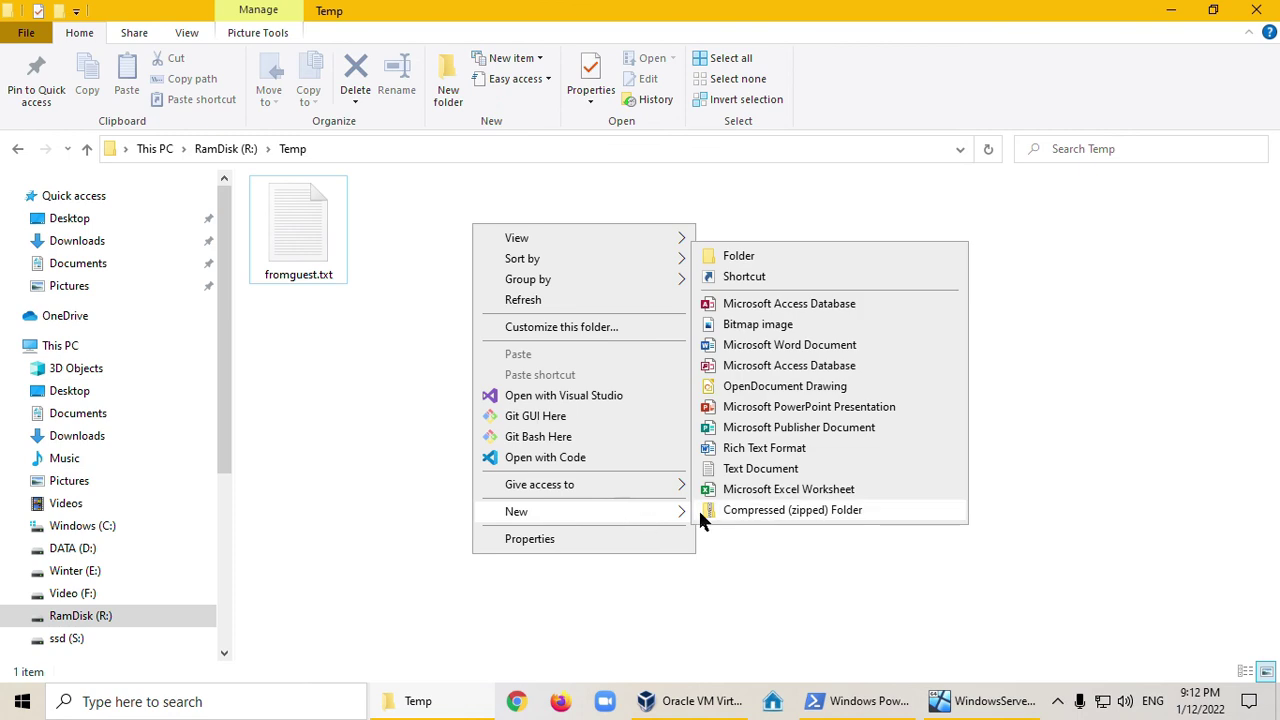
{"action": "left_click", "coordinate": [797, 470]}
{"action": "type", "text": "from"}
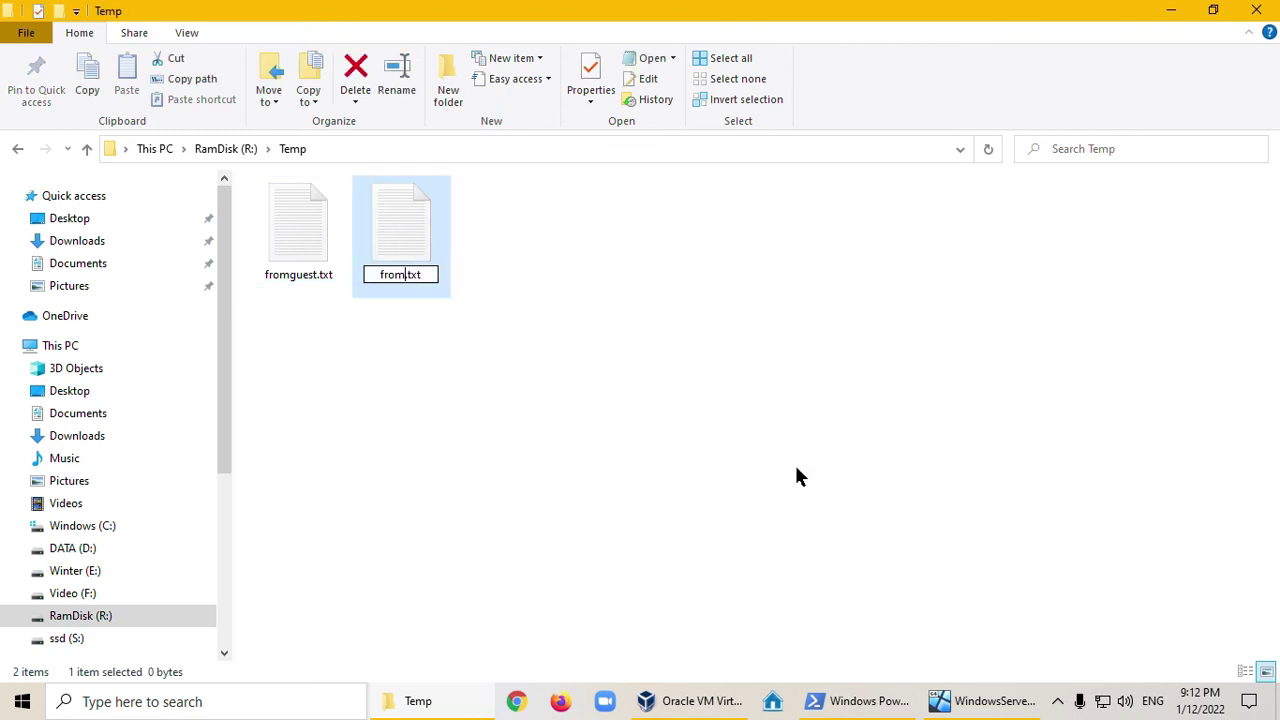
{"action": "key", "text": "BackSpace"}
{"action": "type", "text": "host"}
{"action": "key", "text": "Return"}
Step: Write "from host Windows!" in fromhost.txt, then save and close it
{"action": "key", "text": "Return"}
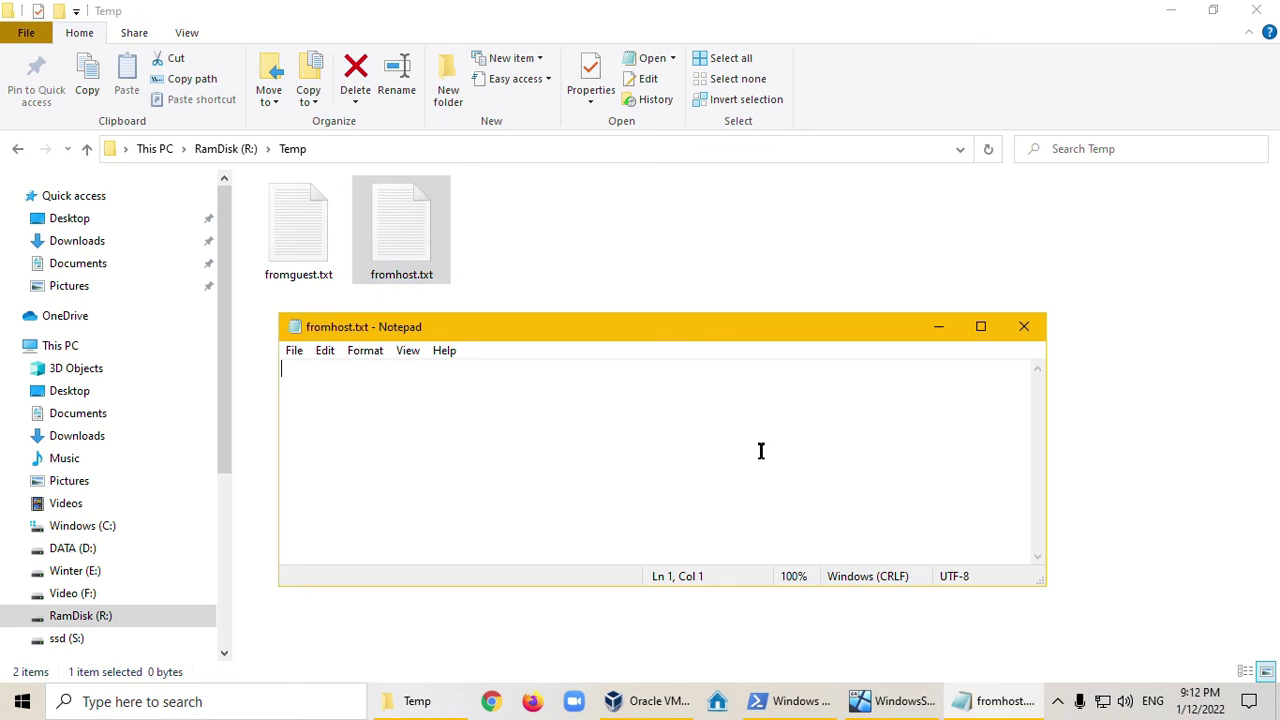
{"action": "type", "text": "from host"}
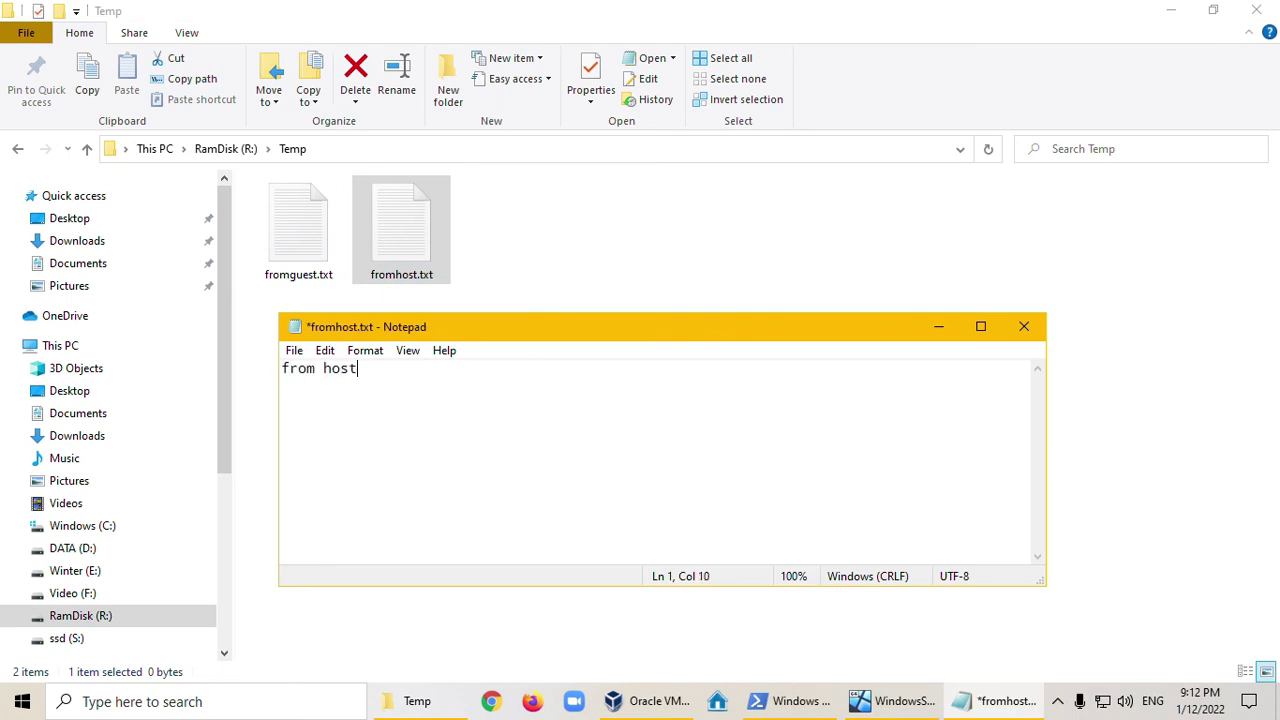
{"action": "type", "text": " Windows!"}
{"action": "key", "text": "ctrl+s"}
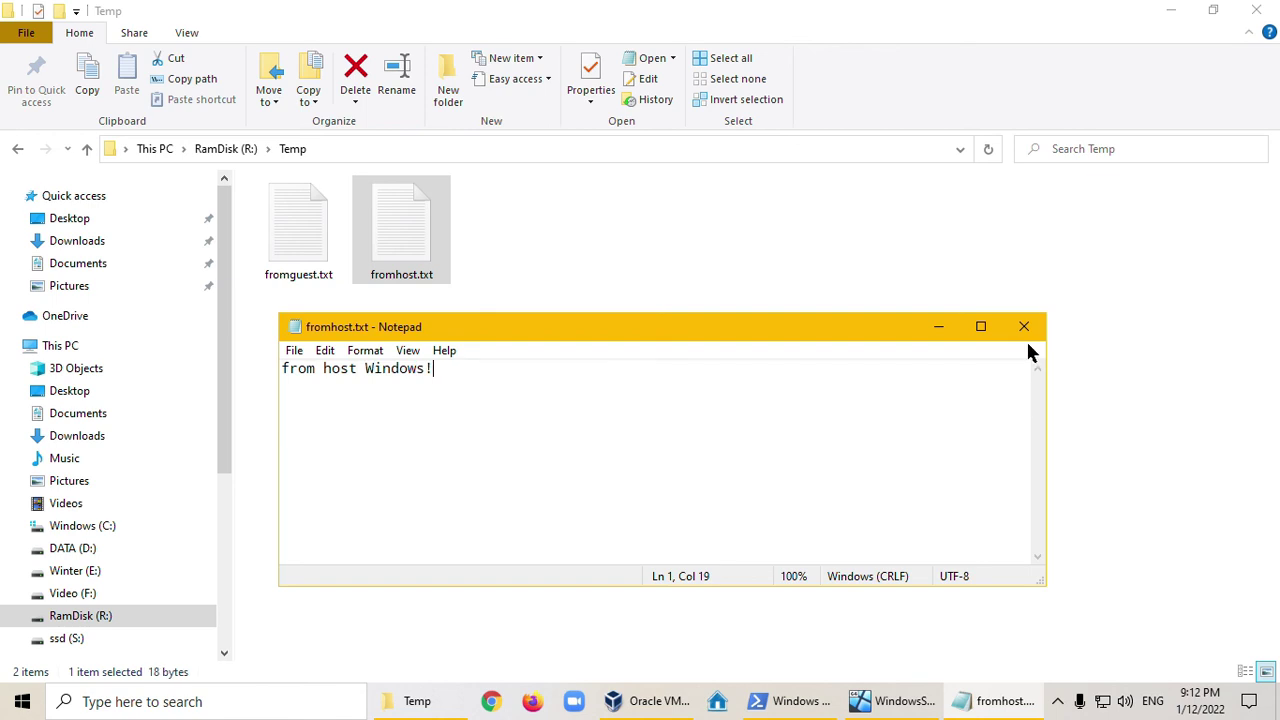
{"action": "left_click", "coordinate": [1022, 326]}
{"action": "left_click", "coordinate": [765, 350]}
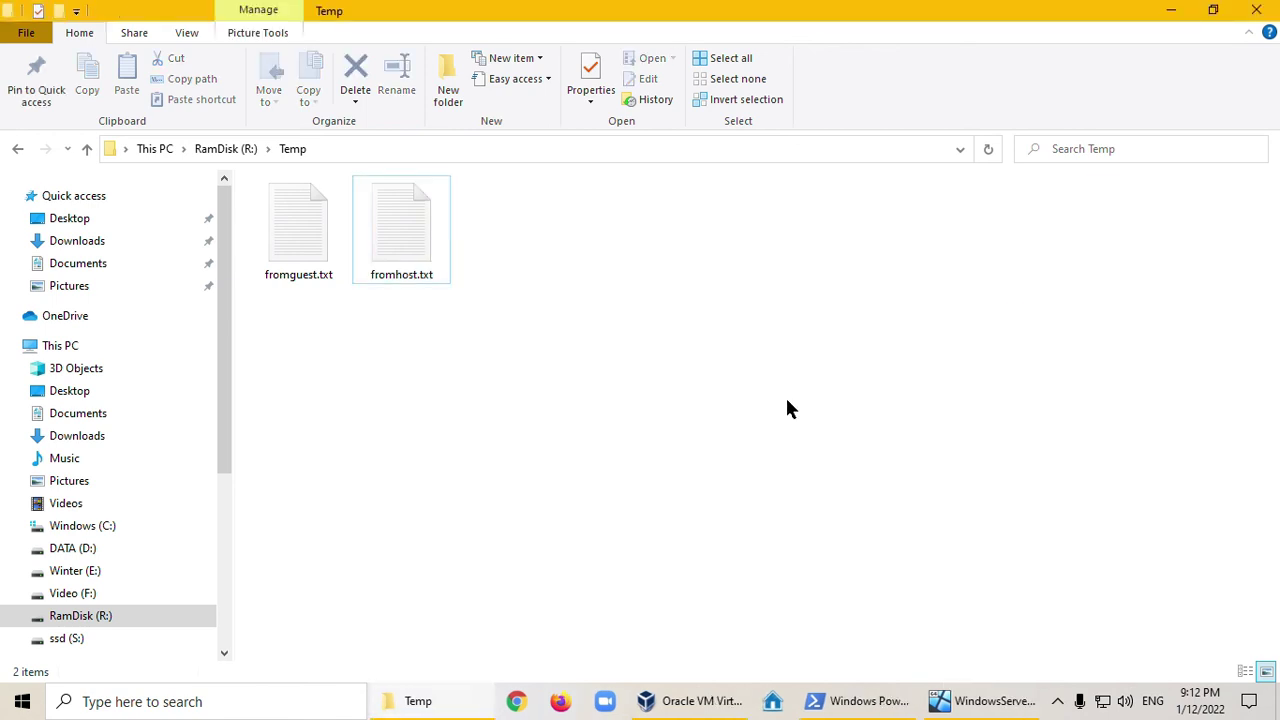
Step: Switch to the WindowsServer2022 virtual machine, refresh the shared Temp (Z:) drive, and check the contents of the fromhost document
{"action": "left_click", "coordinate": [980, 708]}
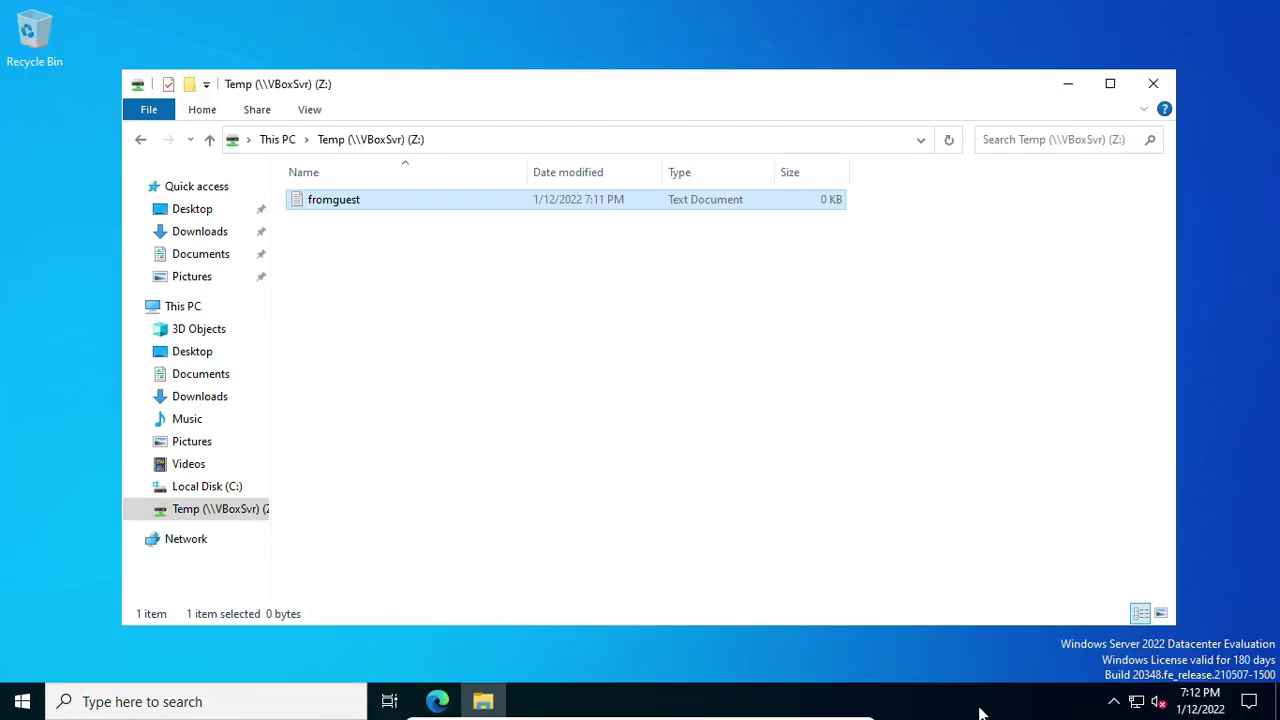
{"action": "left_click", "coordinate": [315, 322]}
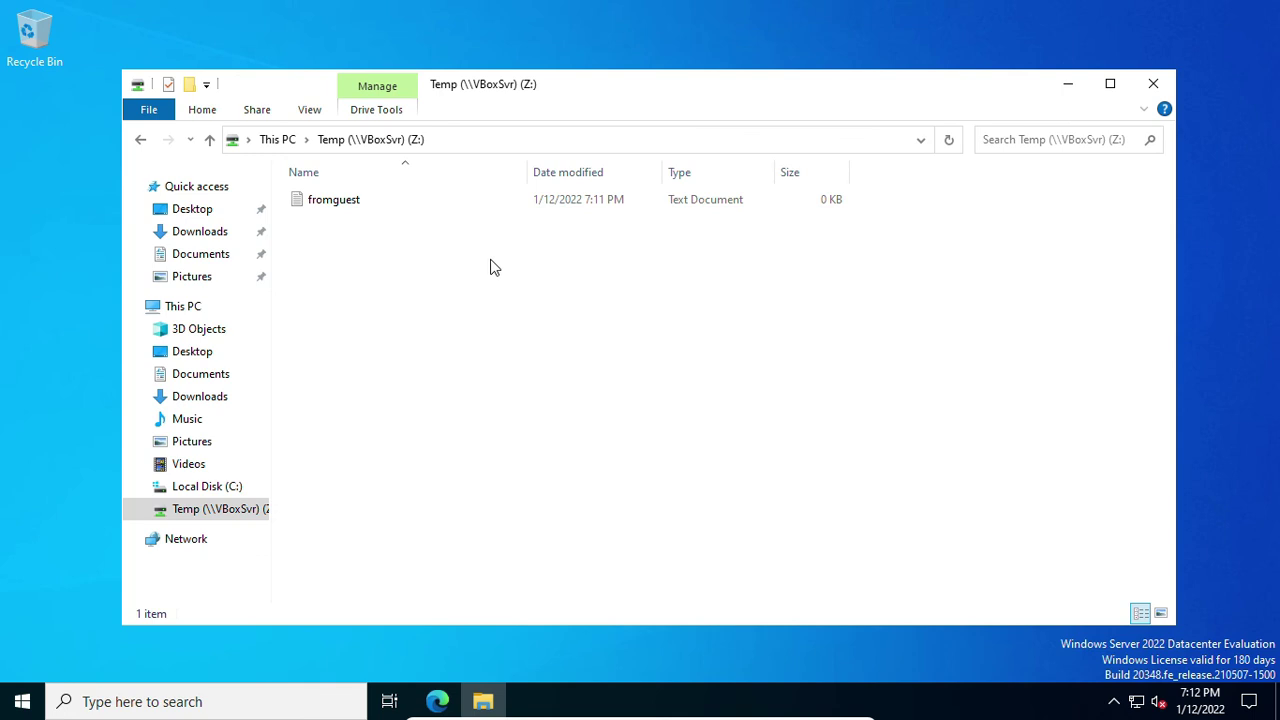
{"action": "right_click", "coordinate": [400, 303]}
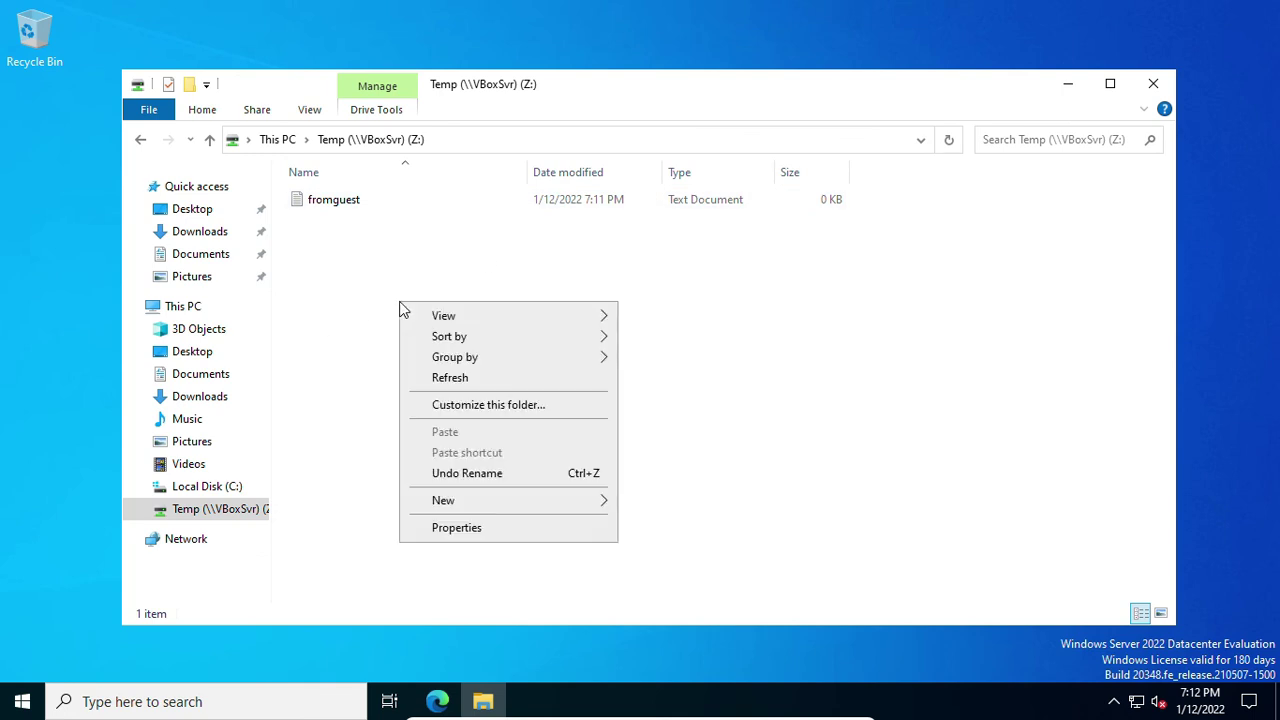
{"action": "left_click", "coordinate": [460, 380]}
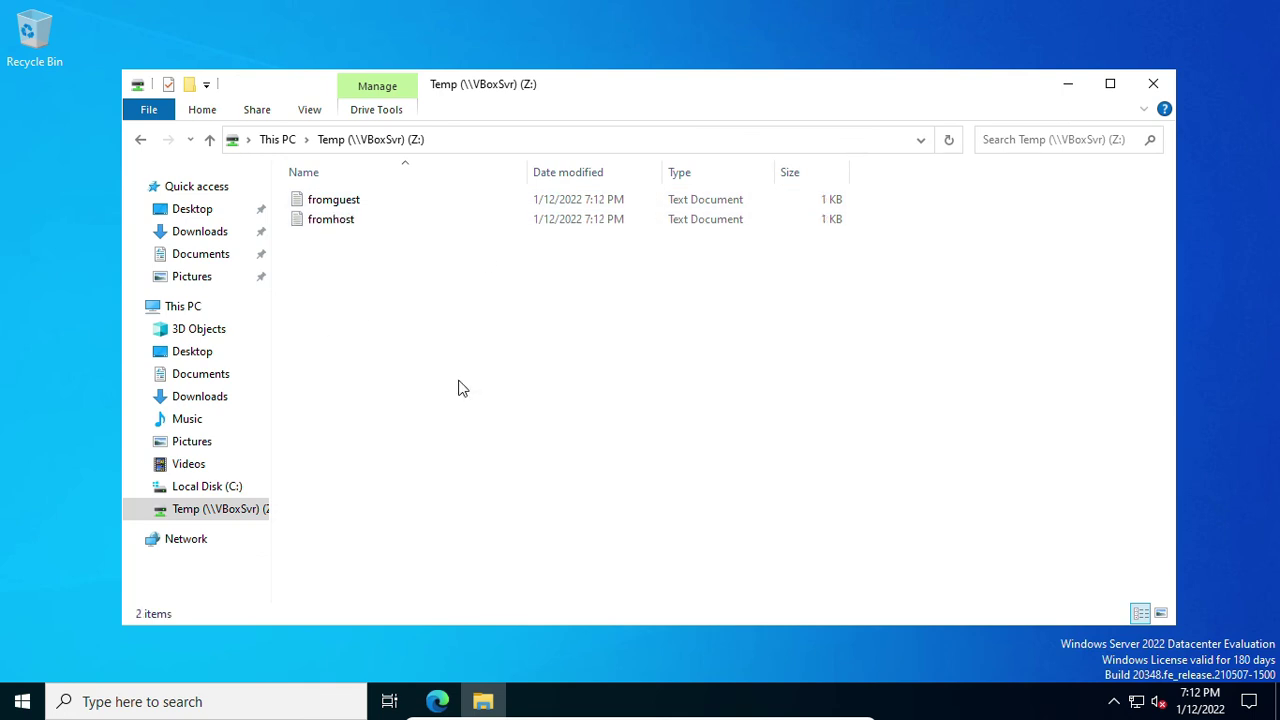
{"action": "double_click", "coordinate": [333, 220]}
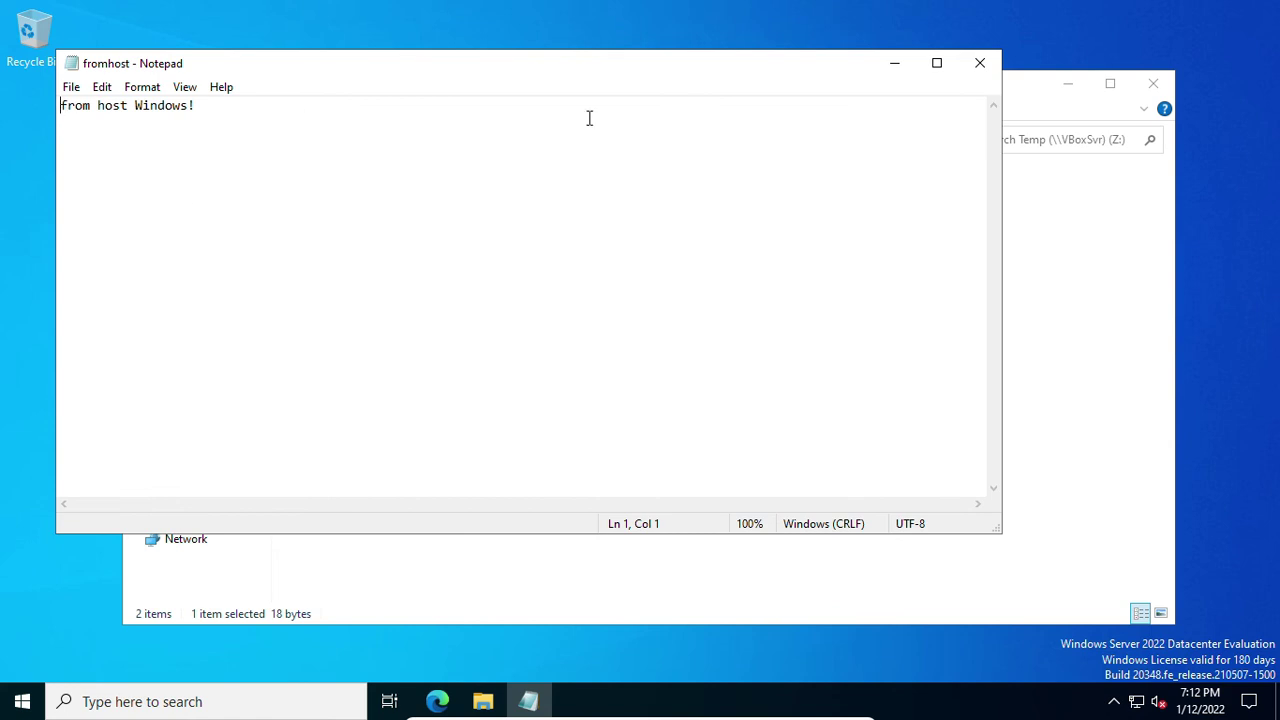
{"action": "left_click", "coordinate": [979, 63]}
{"action": "left_click", "coordinate": [667, 363]}
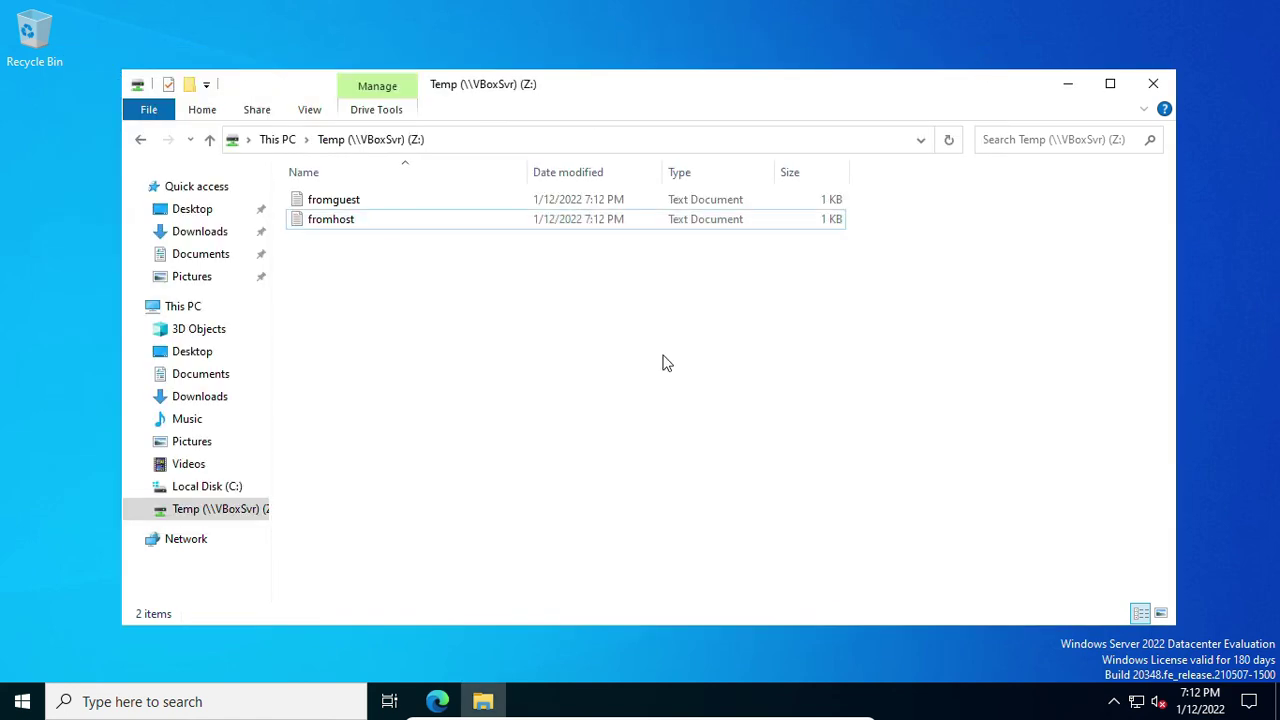